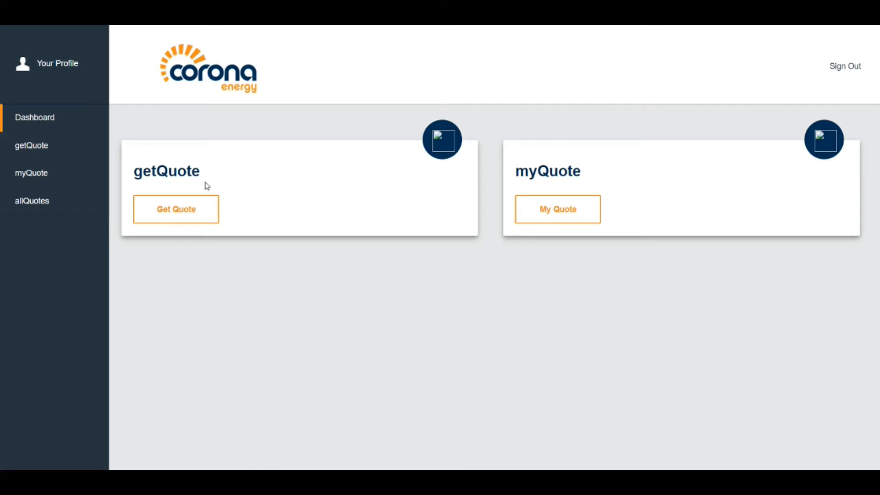
Launch the quote wizard from the Get Quote card to reach Step 1
{"action": "left_click", "coordinate": [179, 215]}
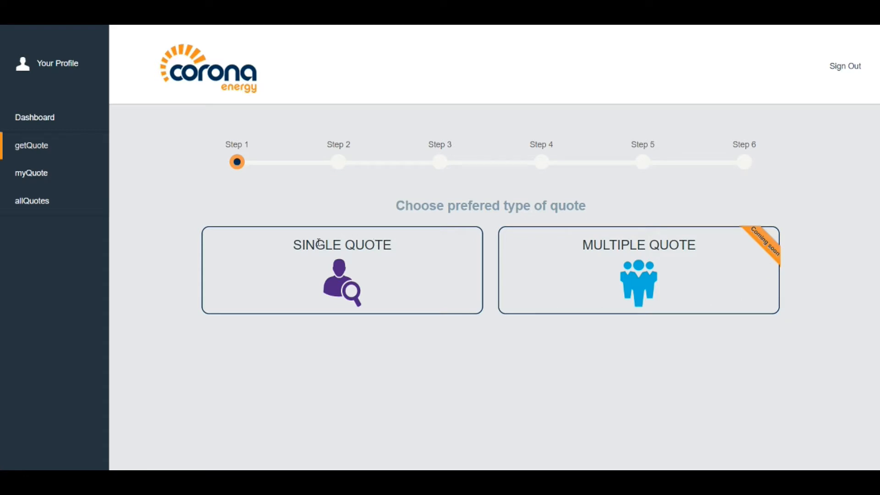
Choose a single-site quote, search for the supply address and pick the matching suggestion
{"action": "left_click", "coordinate": [369, 273]}
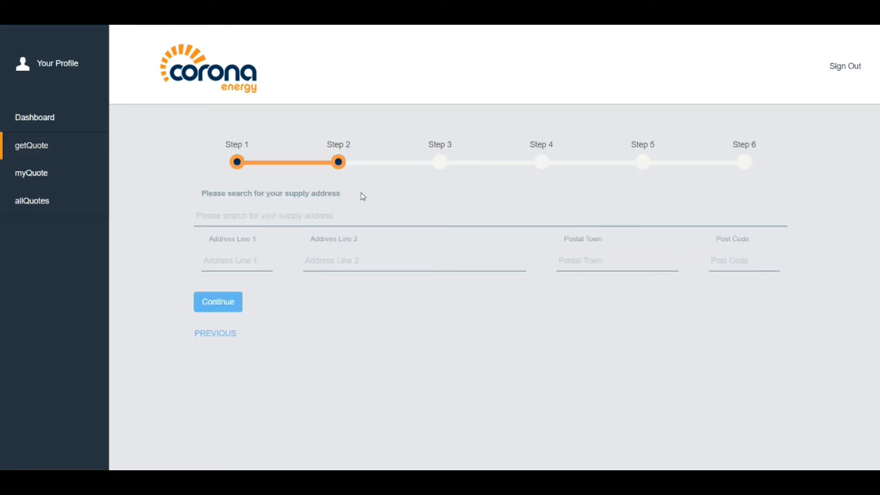
{"action": "left_click_drag", "start_coordinate": [340, 193], "coordinate": [273, 213]}
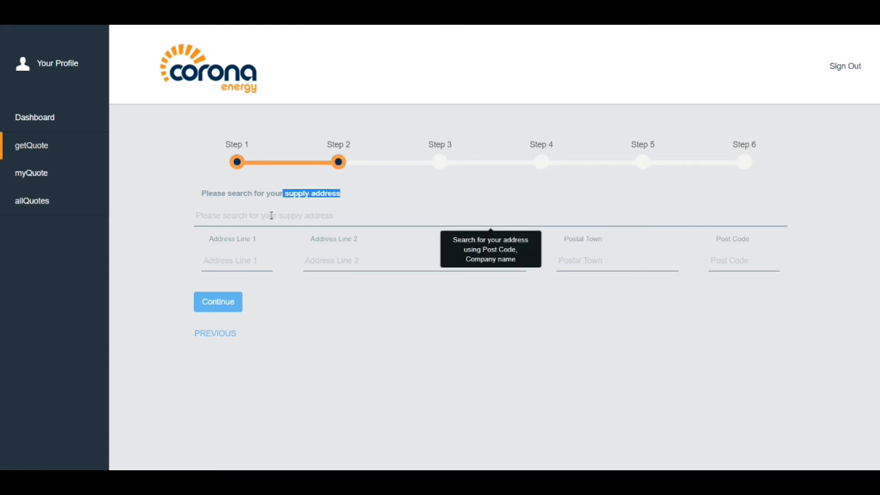
{"action": "left_click", "coordinate": [272, 215]}
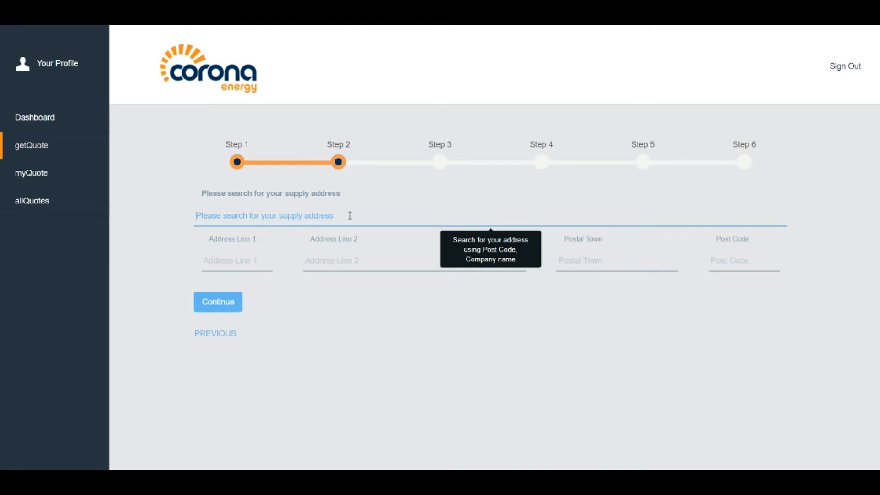
{"action": "type", "text": "123"}
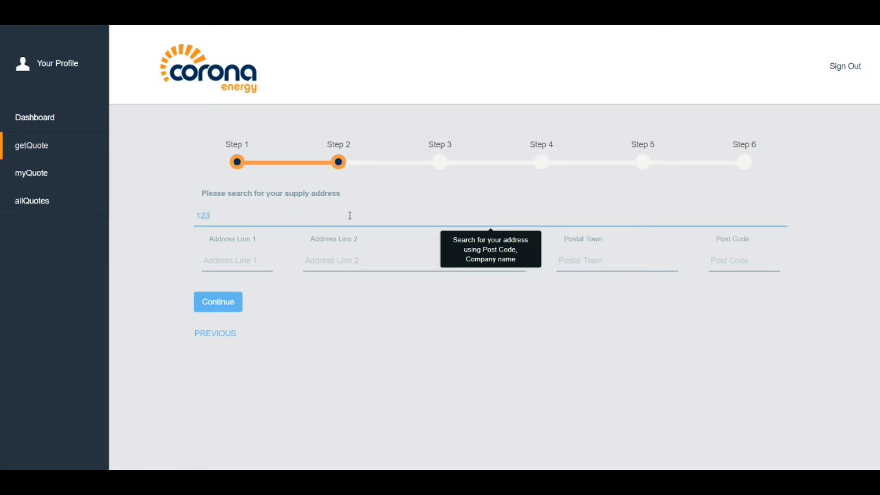
{"action": "type", "text": " London"}
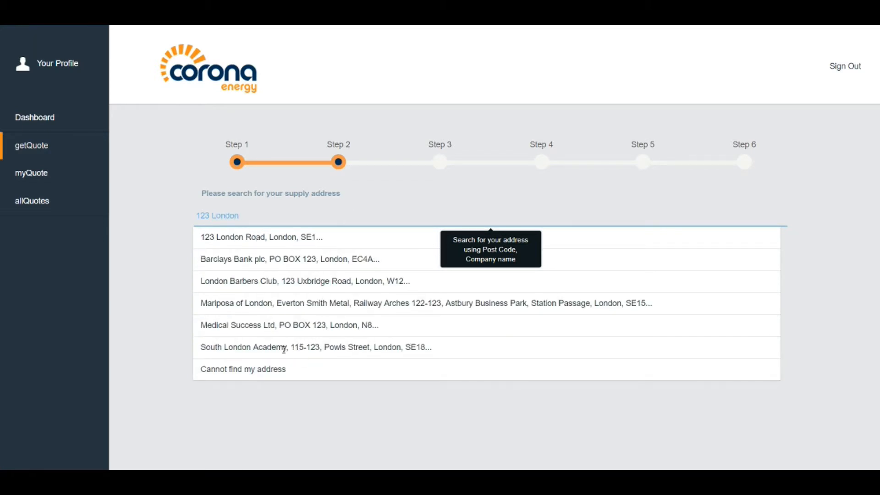
{"action": "left_click", "coordinate": [261, 236]}
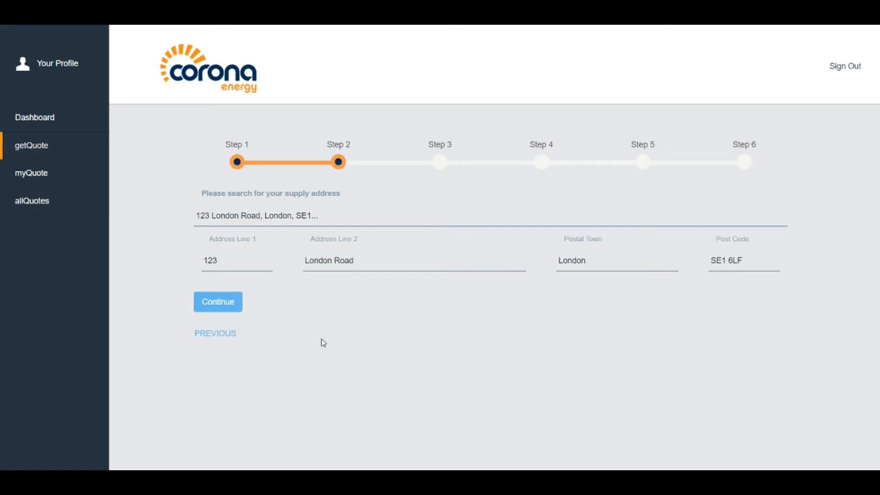
Switch to manual address entry via 'Cannot find my address' and change the house number to 345
{"action": "left_click", "coordinate": [319, 215]}
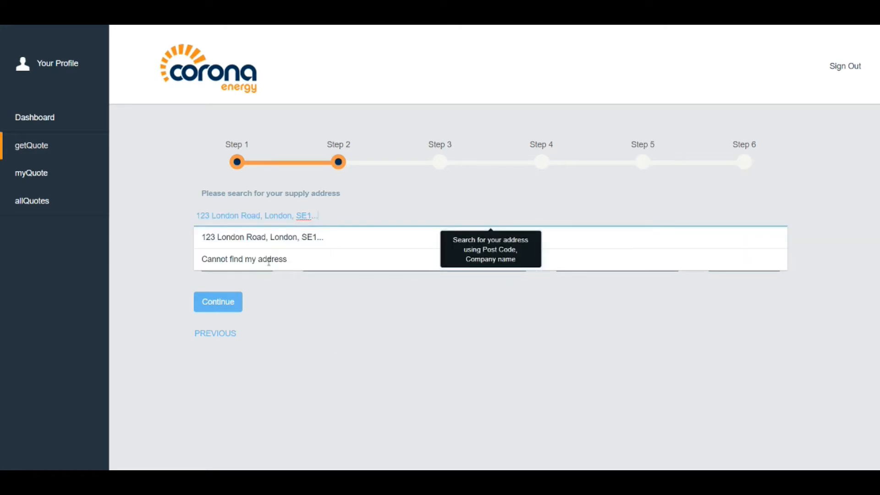
{"action": "left_click", "coordinate": [267, 259]}
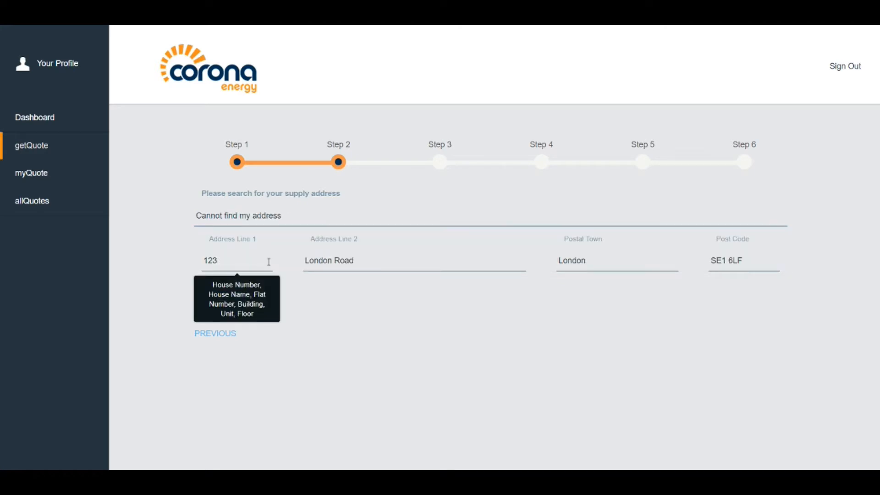
{"action": "left_click_drag", "start_coordinate": [228, 261], "coordinate": [203, 260]}
{"action": "type", "text": "345"}
{"action": "left_click", "coordinate": [356, 291]}
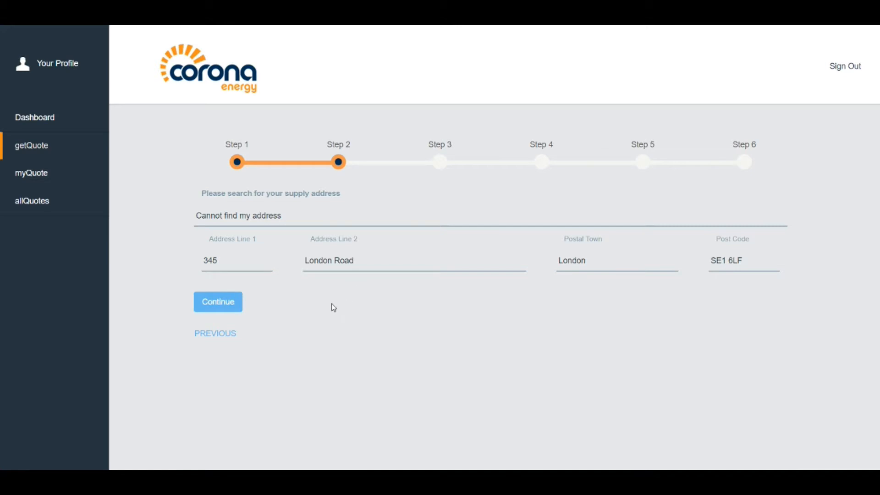
Confirm the supply address and, after trying gas-only and electricity-only, settle on a Dual Quote
{"action": "left_click", "coordinate": [213, 311]}
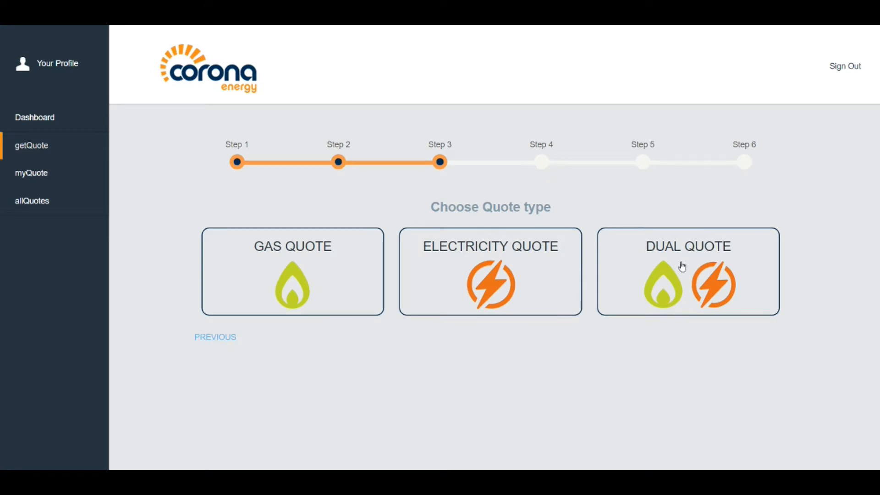
{"action": "left_click", "coordinate": [303, 273]}
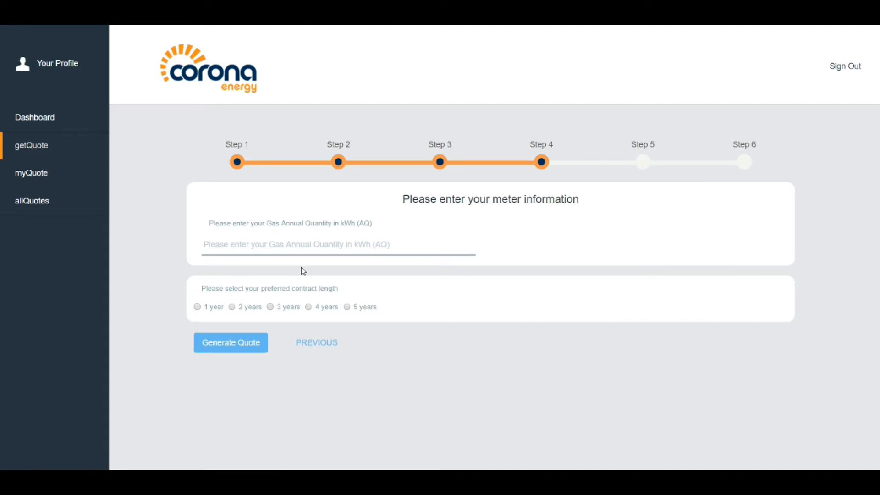
{"action": "mouse_move", "coordinate": [338, 229]}
{"action": "left_click", "coordinate": [323, 351]}
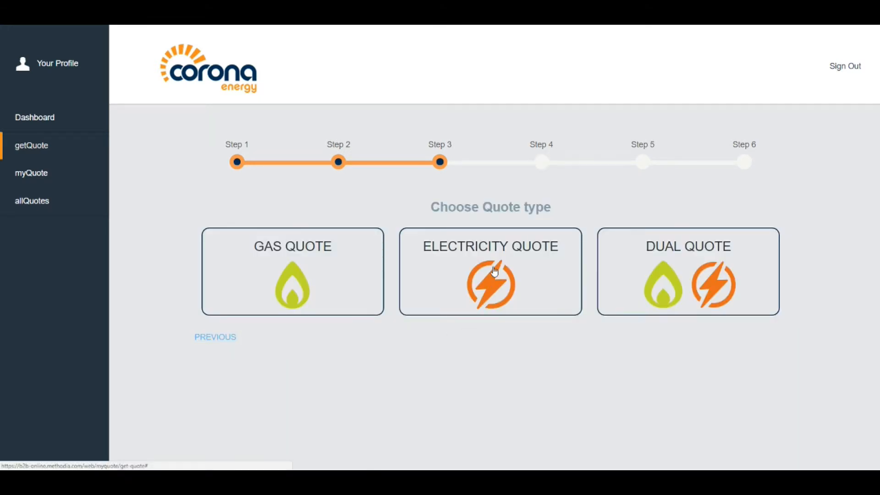
{"action": "left_click", "coordinate": [493, 276]}
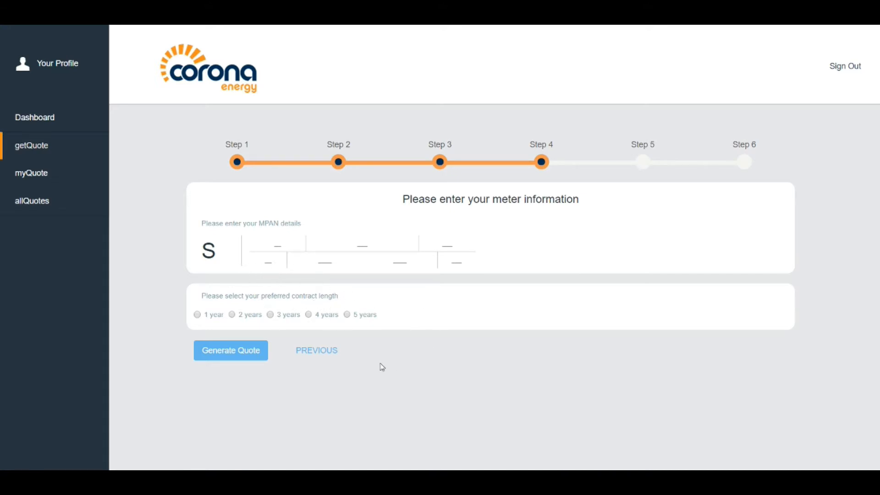
{"action": "left_click", "coordinate": [318, 356]}
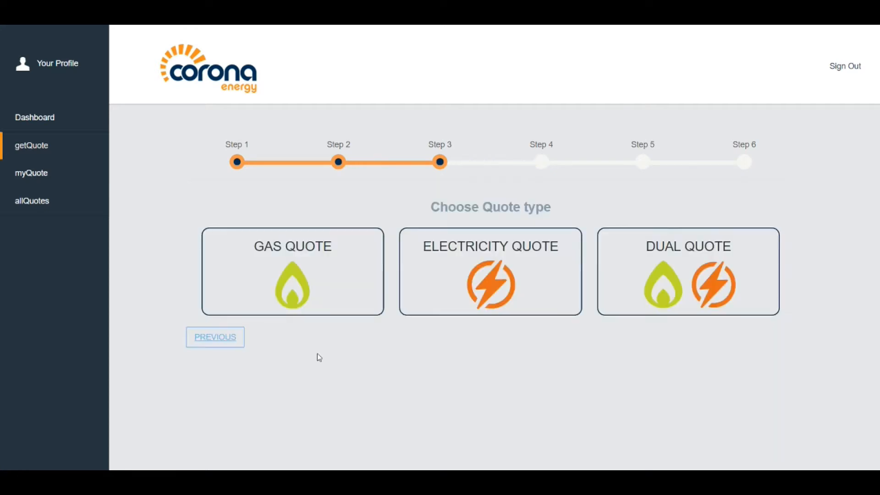
{"action": "left_click", "coordinate": [692, 276]}
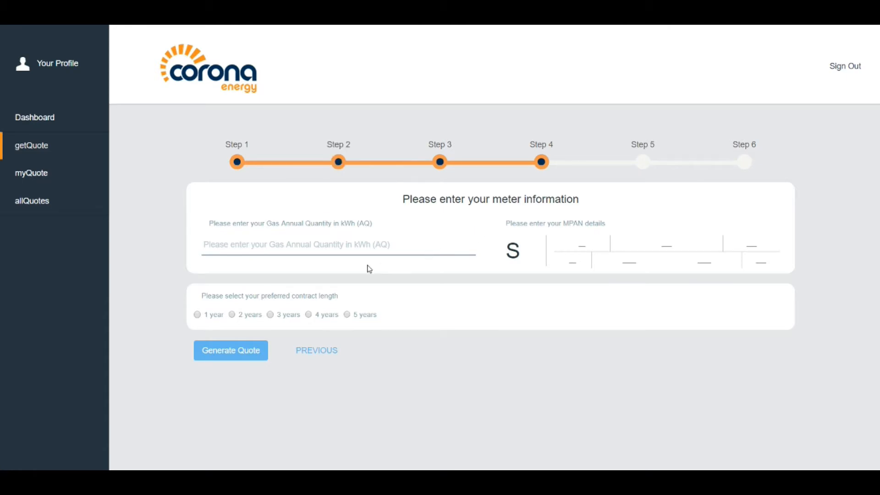
Enter a gas annual quantity of 85000 and fill in every part of the MPAN
{"action": "left_click", "coordinate": [206, 249]}
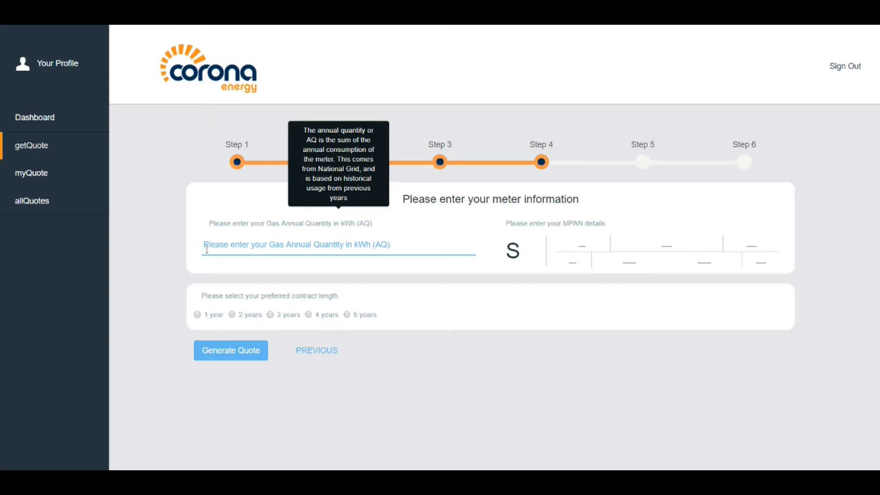
{"action": "type", "text": "85000"}
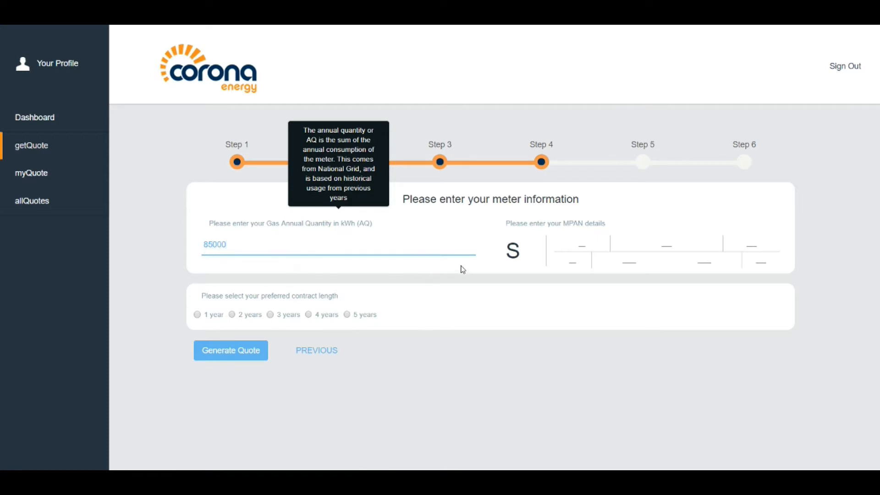
{"action": "left_click", "coordinate": [570, 241]}
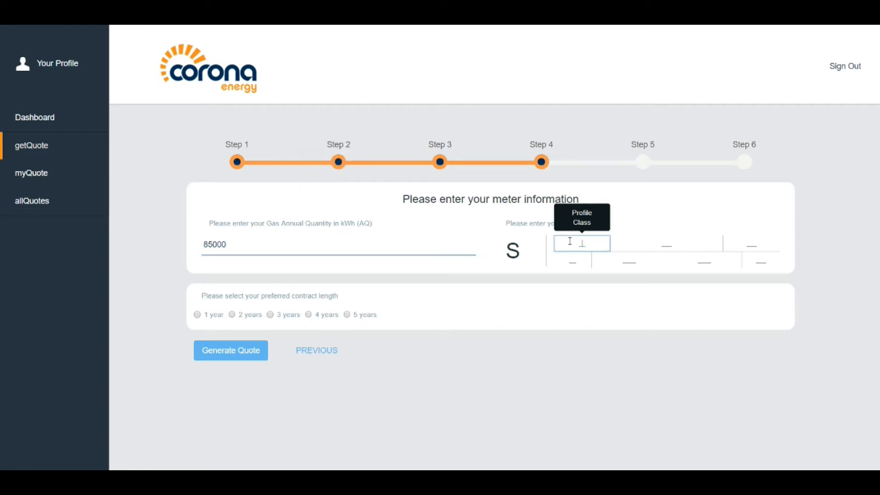
{"action": "type", "text": "03"}
{"action": "left_click", "coordinate": [667, 244]}
{"action": "type", "text": "801"}
{"action": "left_click", "coordinate": [753, 244]}
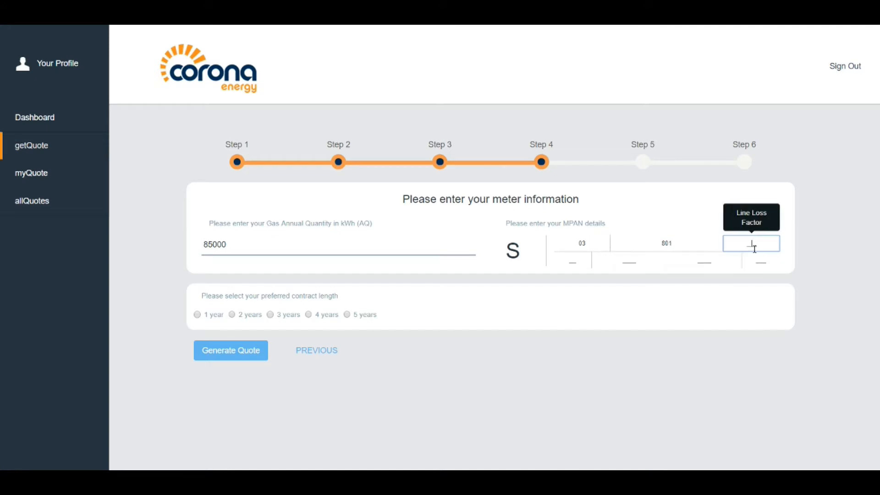
{"action": "type", "text": "201"}
{"action": "left_click", "coordinate": [571, 260]}
{"action": "type", "text": "10"}
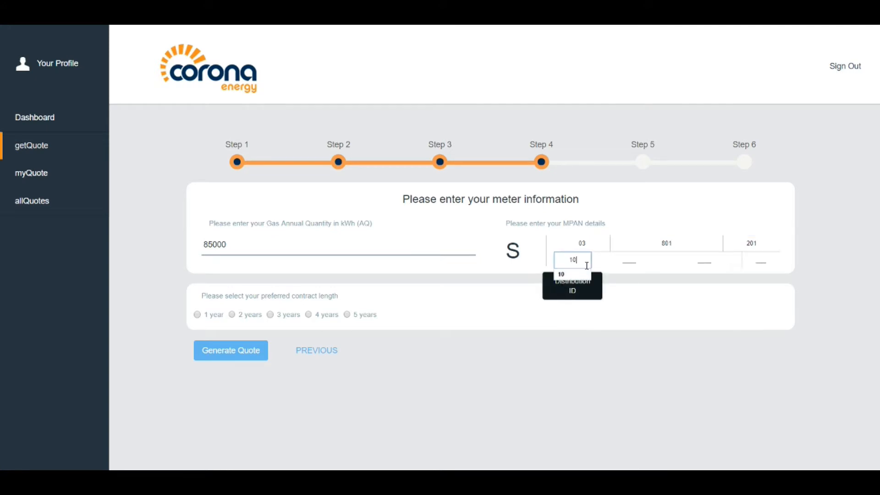
{"action": "left_click", "coordinate": [646, 259]}
{"action": "type", "text": "4258"}
{"action": "left_click", "coordinate": [706, 261]}
{"action": "type", "text": "5798"}
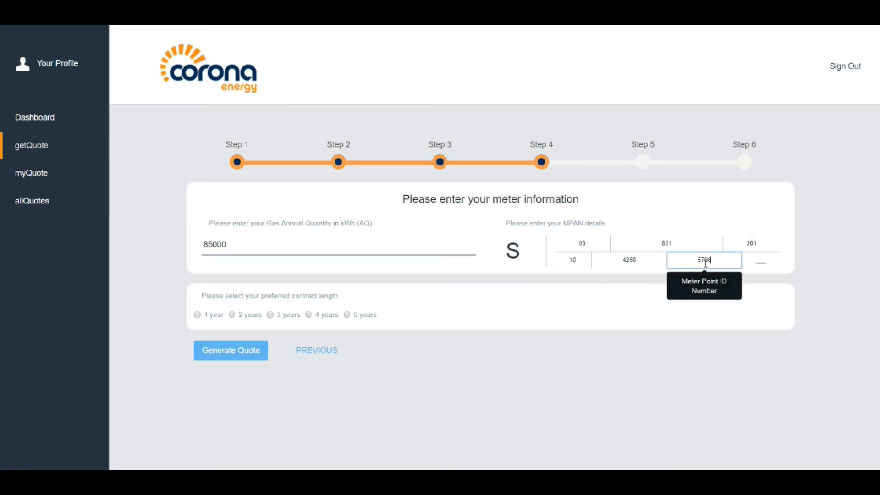
{"action": "key", "text": "Tab"}
{"action": "type", "text": "844"}
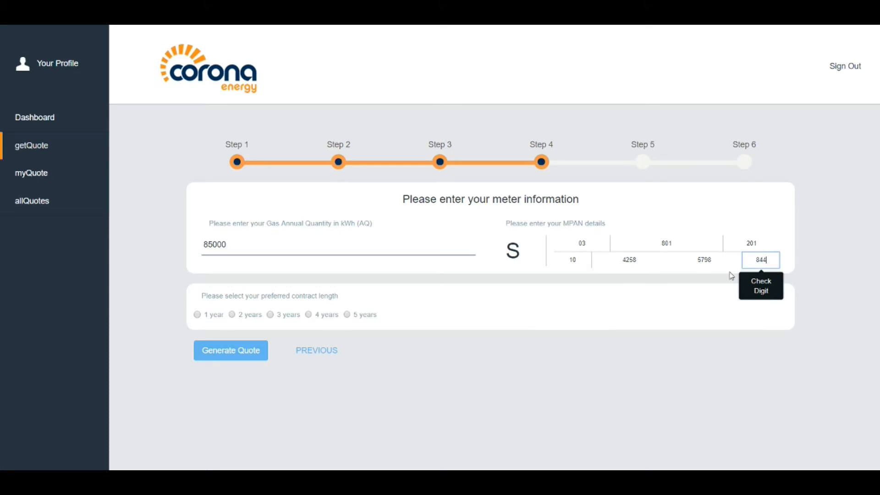
Select a 3-year contract length and generate the quote prices
{"action": "left_click", "coordinate": [396, 292]}
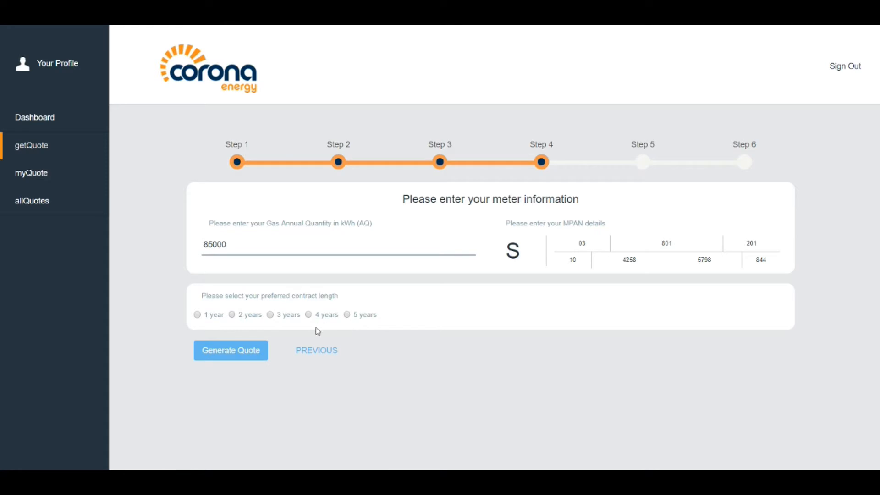
{"action": "left_click", "coordinate": [270, 315]}
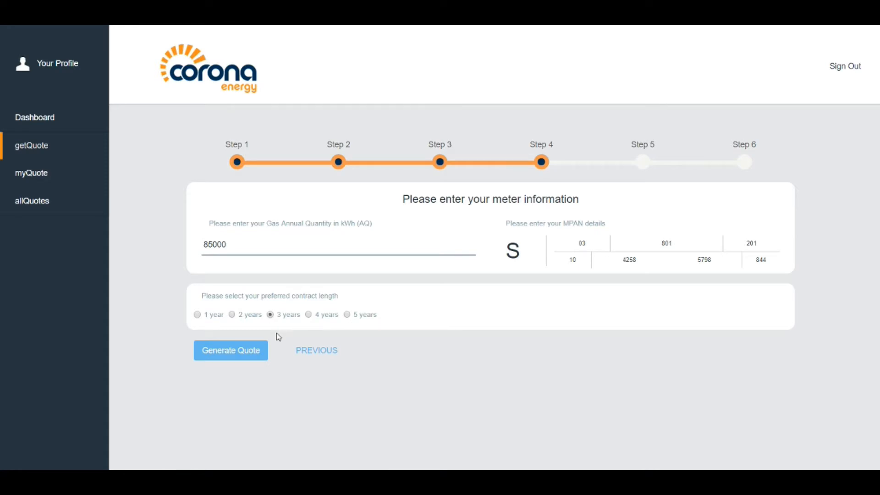
{"action": "left_click", "coordinate": [219, 354]}
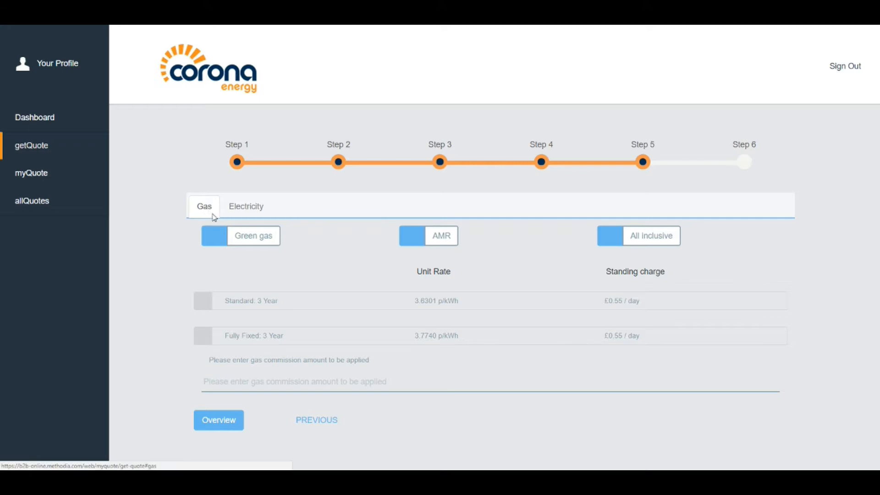
Check the electricity rates, then return to the gas tariffs
{"action": "left_click", "coordinate": [260, 211]}
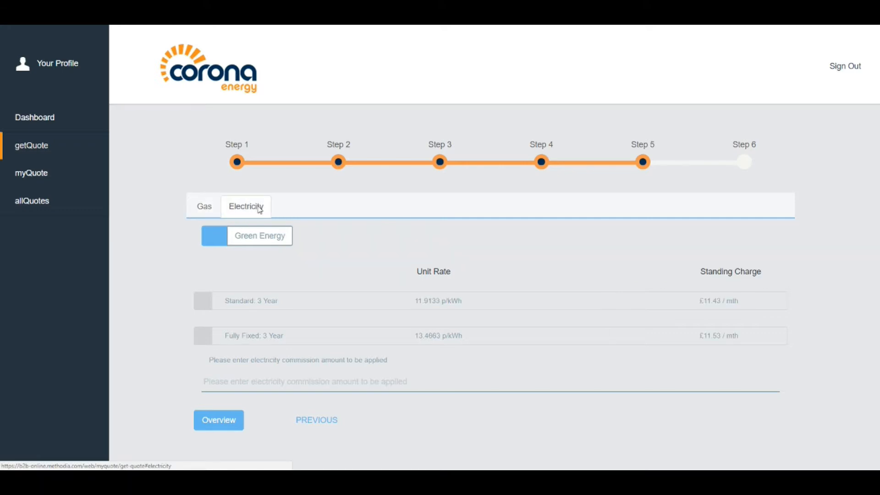
{"action": "left_click", "coordinate": [209, 210]}
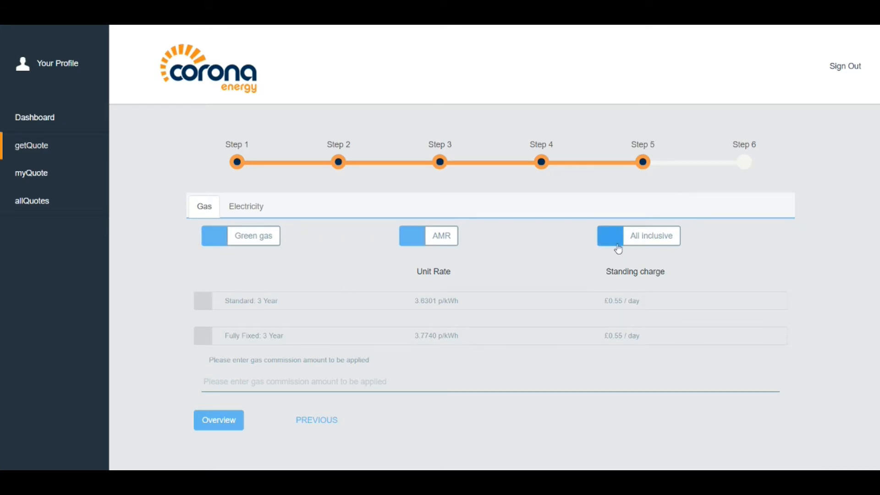
Try Green gas on and off, then switch AMR on for the gas tariffs
{"action": "left_click", "coordinate": [213, 245]}
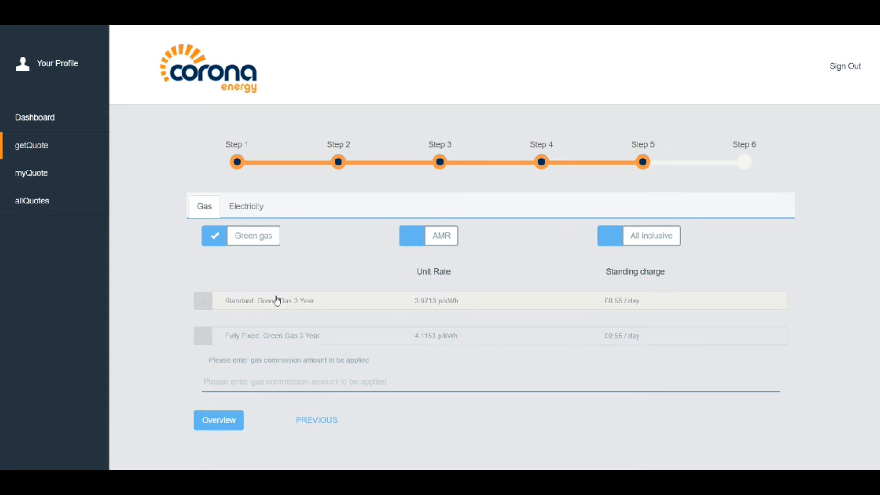
{"action": "left_click", "coordinate": [211, 238]}
{"action": "left_click", "coordinate": [414, 239]}
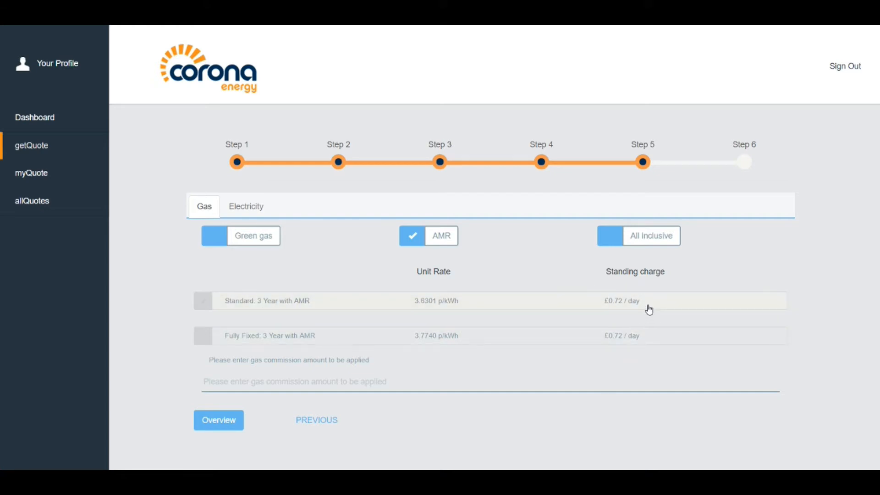
{"action": "left_click", "coordinate": [406, 239]}
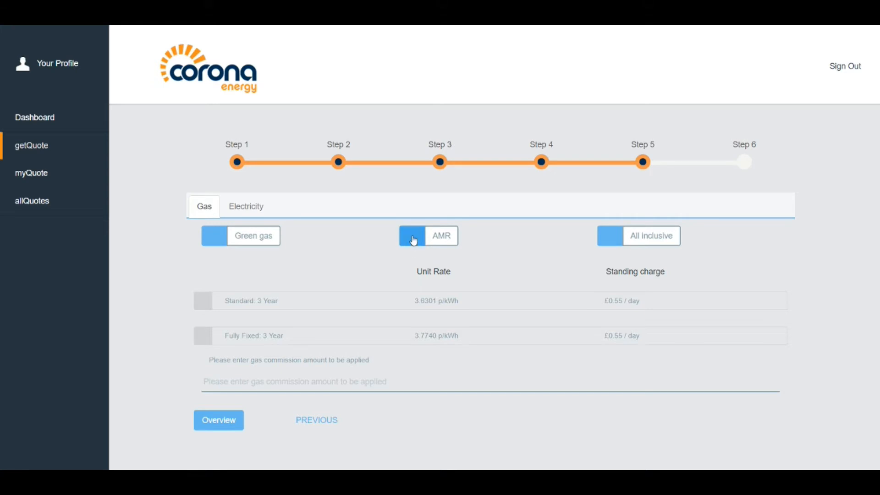
{"action": "left_click", "coordinate": [414, 240]}
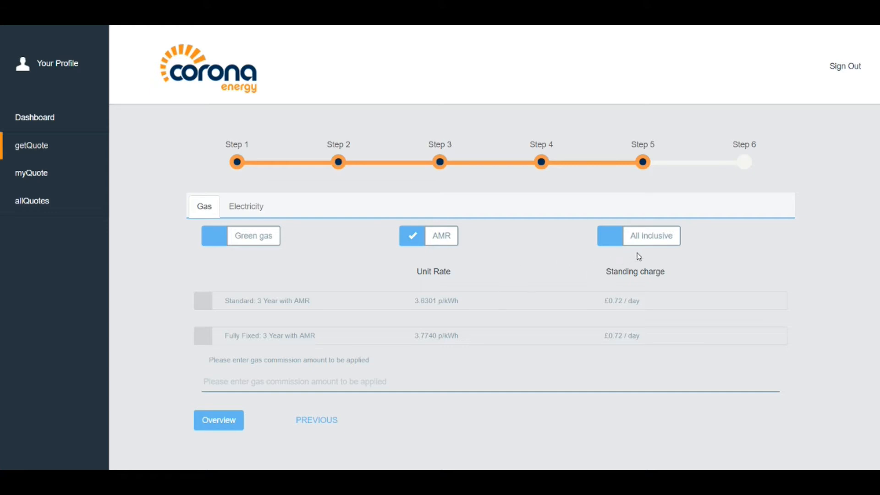
{"action": "left_click", "coordinate": [613, 240]}
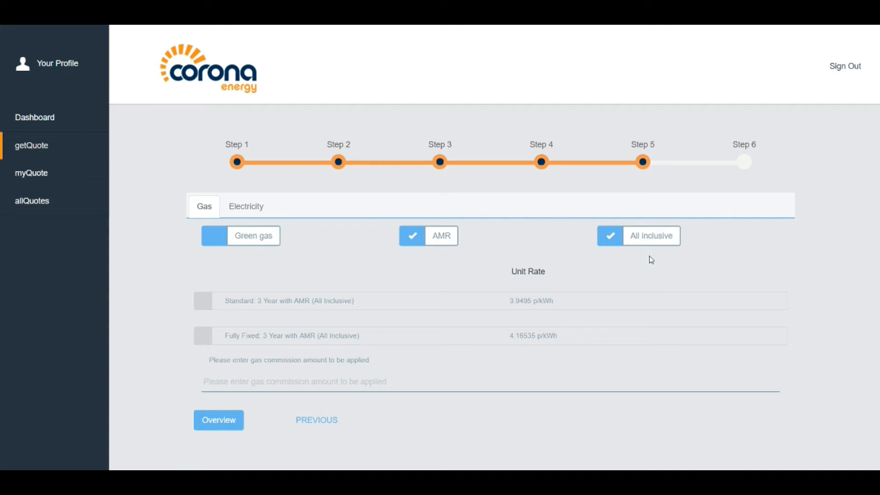
{"action": "left_click", "coordinate": [606, 236]}
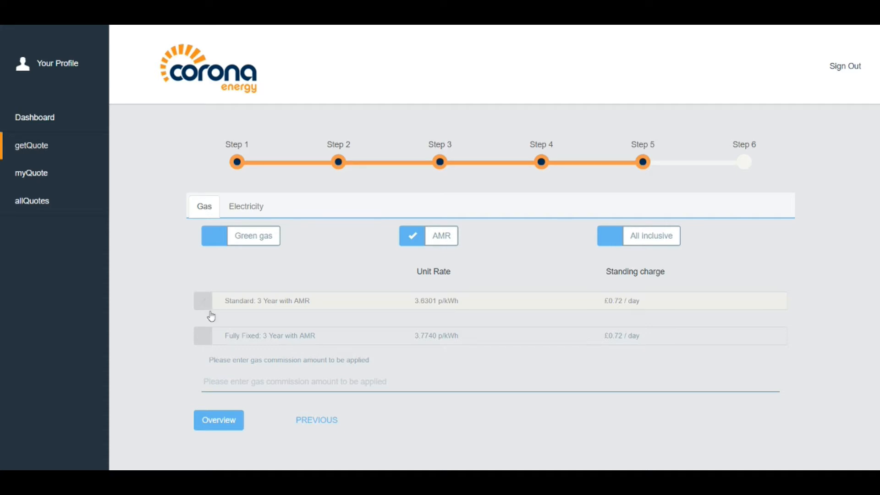
Select the Fully Fixed 3 Year with AMR gas tariff and set its commission to 0.5
{"action": "left_click", "coordinate": [202, 342]}
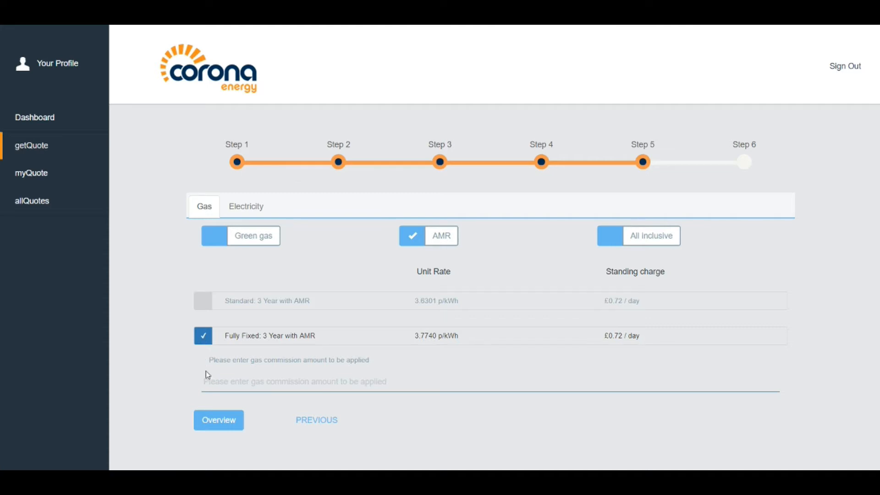
{"action": "left_click", "coordinate": [225, 381]}
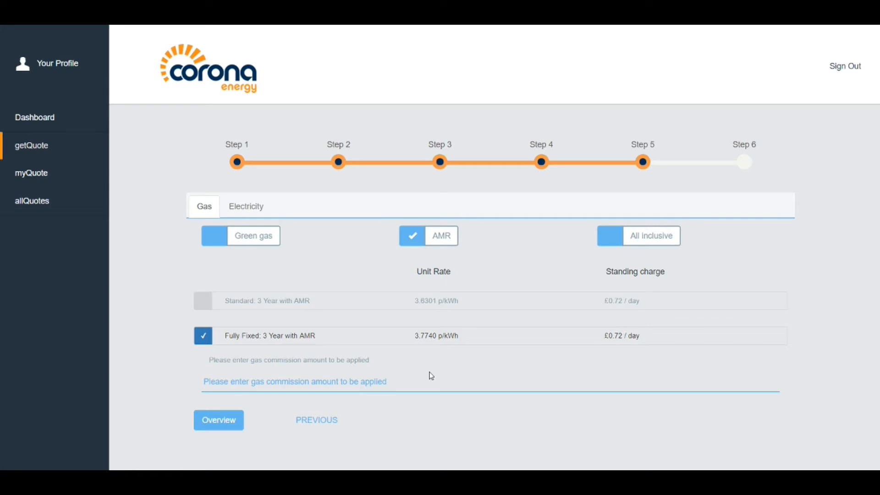
{"action": "type", "text": "4"}
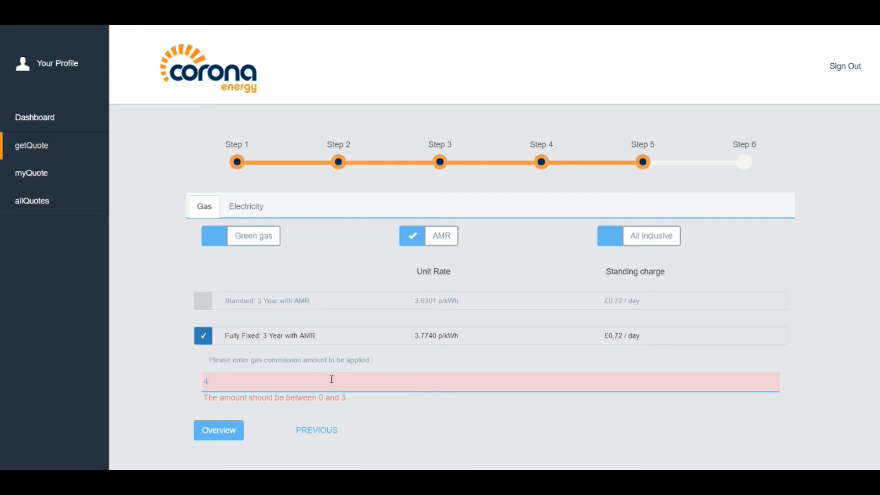
{"action": "key", "text": "BackSpace"}
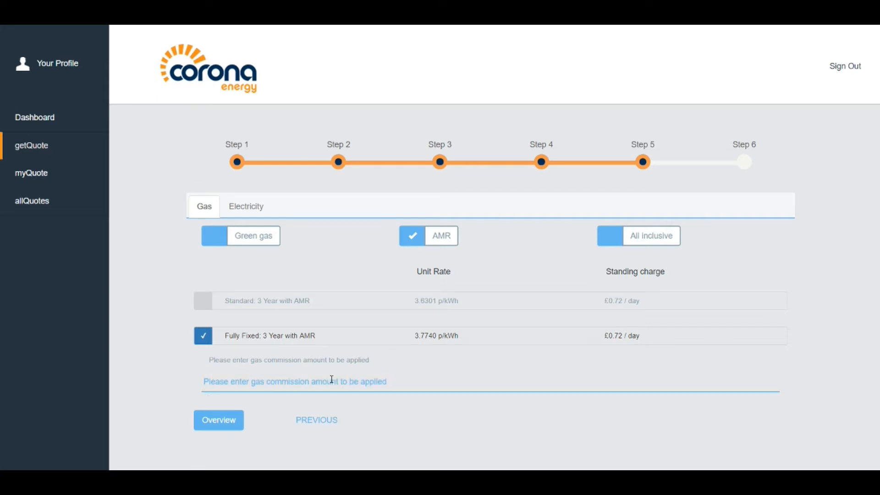
{"action": "type", "text": "0.5"}
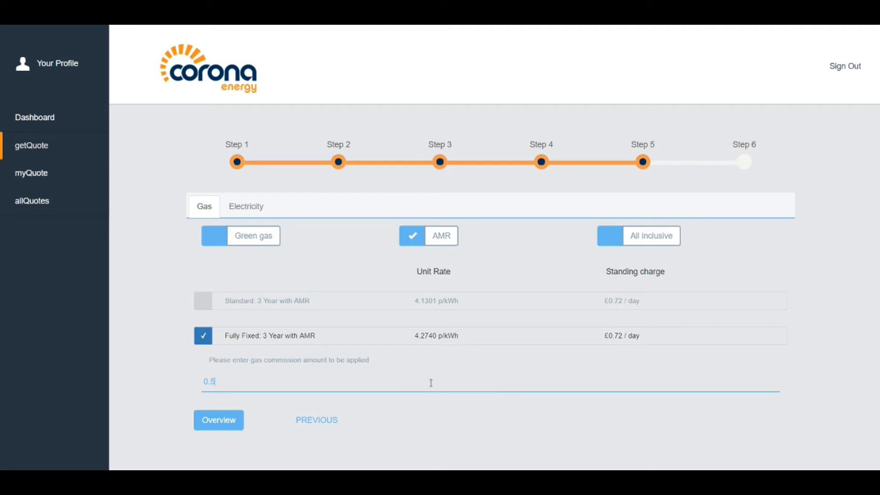
{"action": "type", "text": "555"}
{"action": "key", "text": "BackSpace"}
{"action": "key", "text": "BackSpace"}
{"action": "key", "text": "BackSpace"}
After testing Green Energy, pick electricity's Fully Fixed 3 Year tariff with 0.4 commission, then return to gas
{"action": "left_click", "coordinate": [250, 210]}
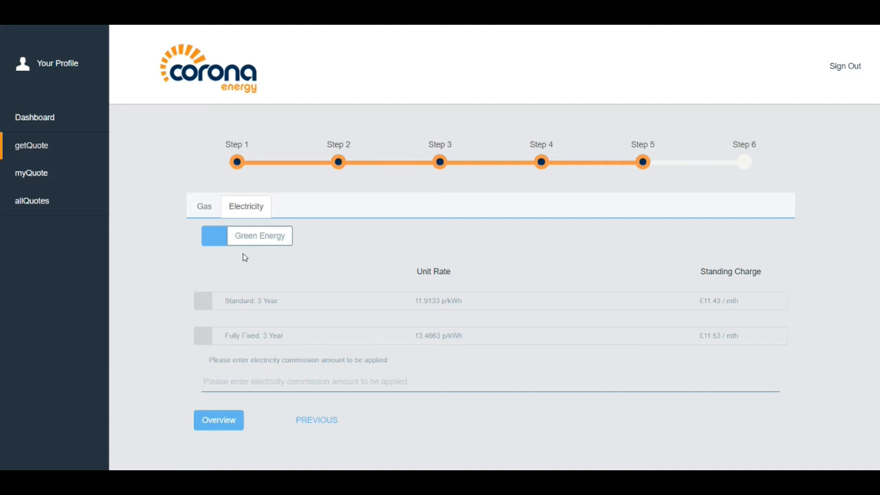
{"action": "left_click", "coordinate": [212, 236]}
{"action": "left_click", "coordinate": [214, 239]}
{"action": "left_click", "coordinate": [208, 343]}
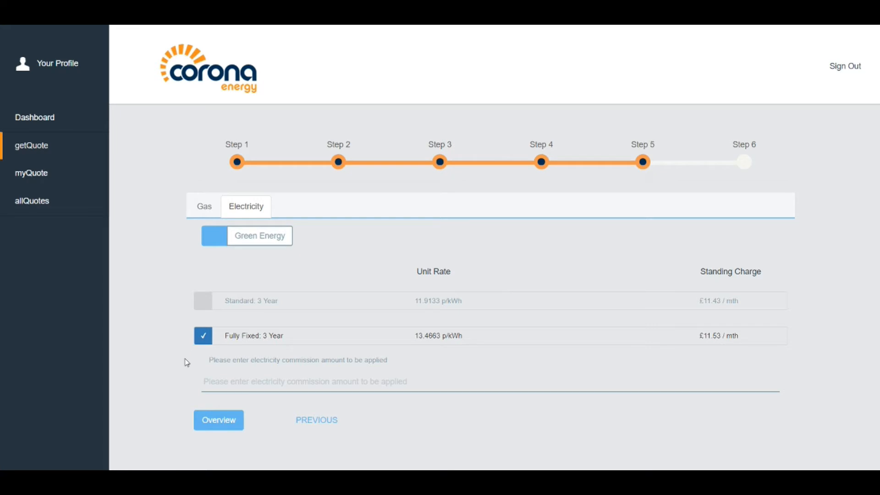
{"action": "left_click", "coordinate": [226, 384]}
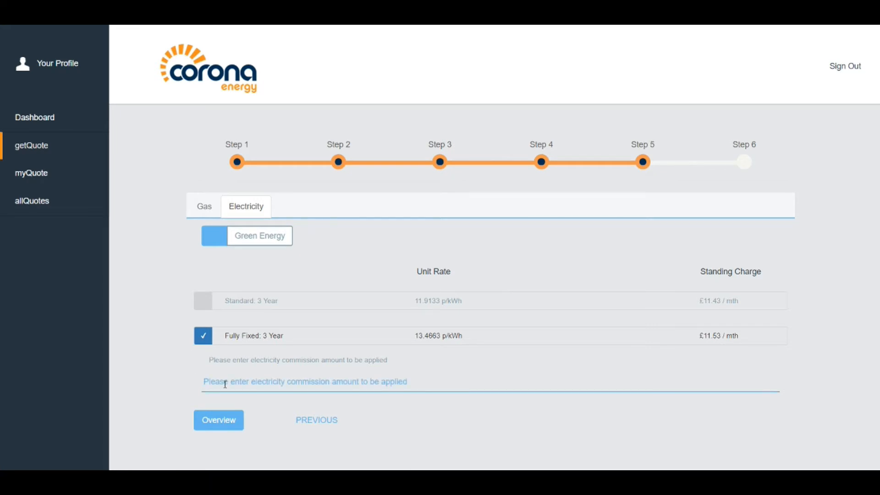
{"action": "type", "text": "0.4"}
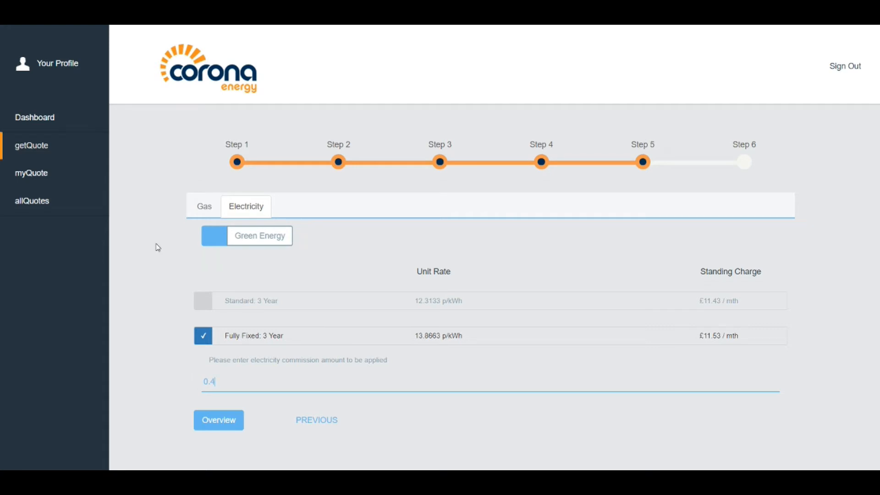
{"action": "left_click", "coordinate": [206, 209]}
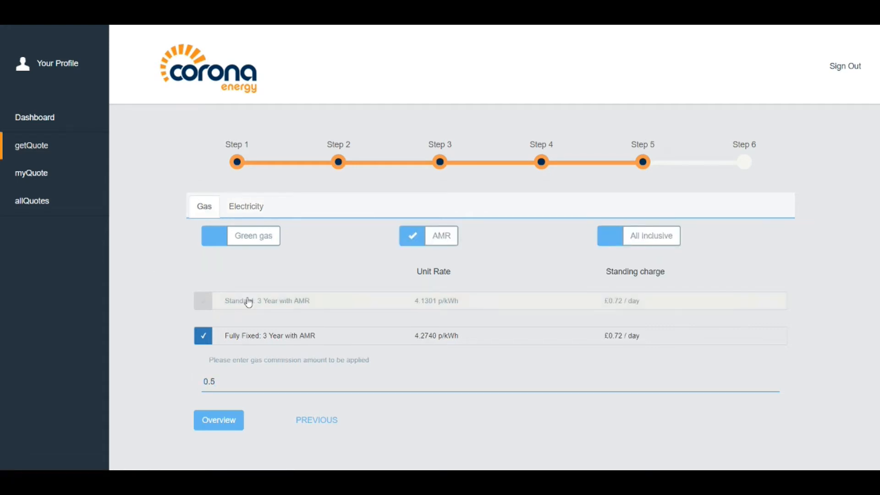
Open the Step 6 overview and read the CCL & VAT, credit approval and terms notes
{"action": "left_click", "coordinate": [226, 426]}
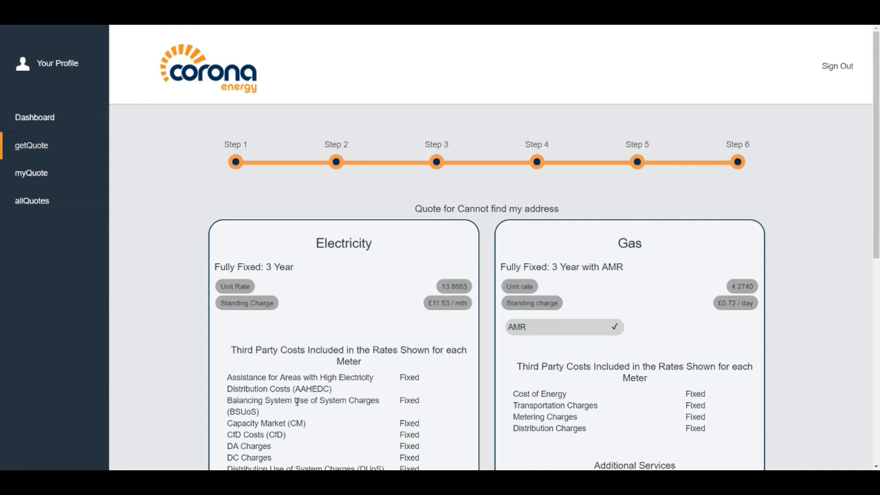
{"action": "scroll", "coordinate": [328, 403], "scroll_direction": "down", "scroll_amount": 4}
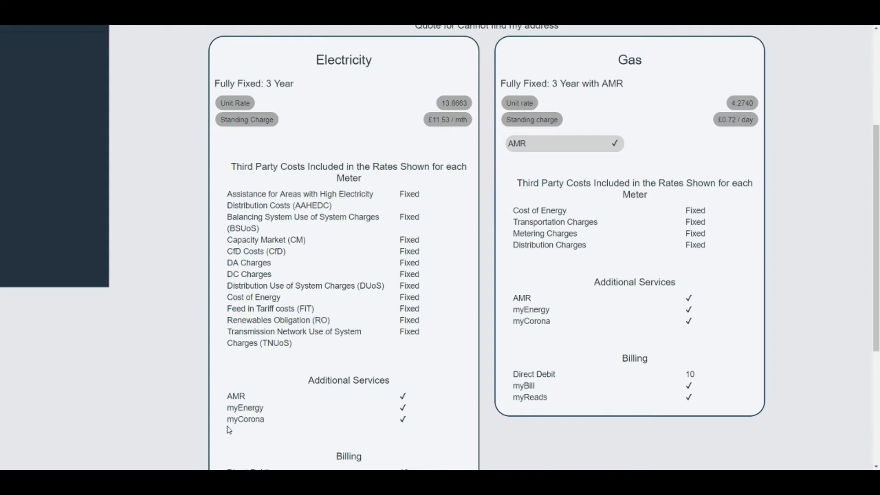
{"action": "scroll", "coordinate": [228, 429], "scroll_direction": "down", "scroll_amount": 3}
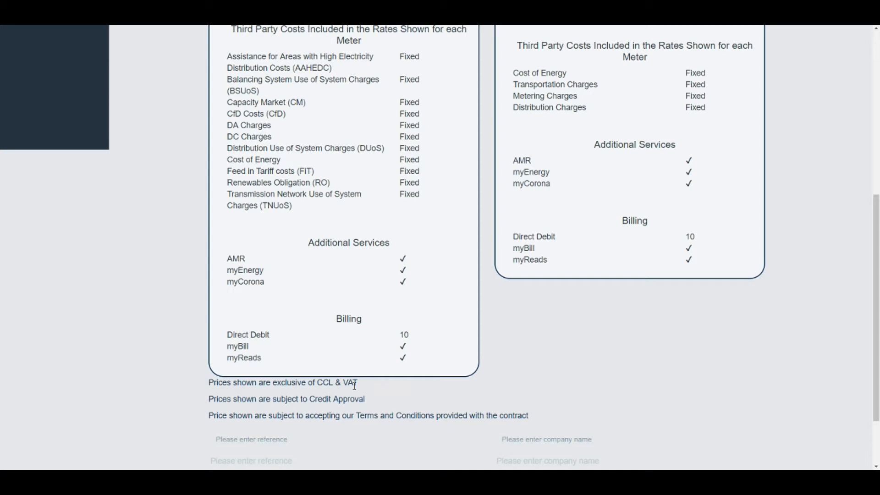
{"action": "left_click_drag", "start_coordinate": [274, 383], "coordinate": [359, 388]}
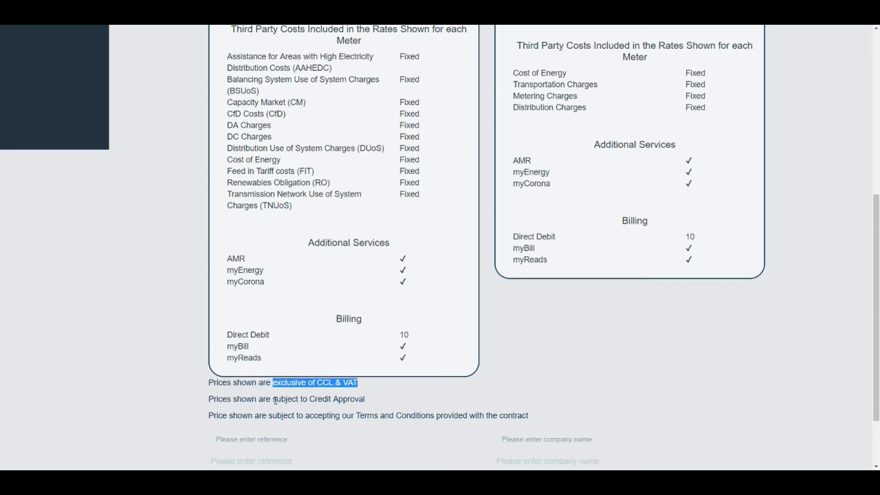
{"action": "left_click_drag", "start_coordinate": [274, 400], "coordinate": [367, 399]}
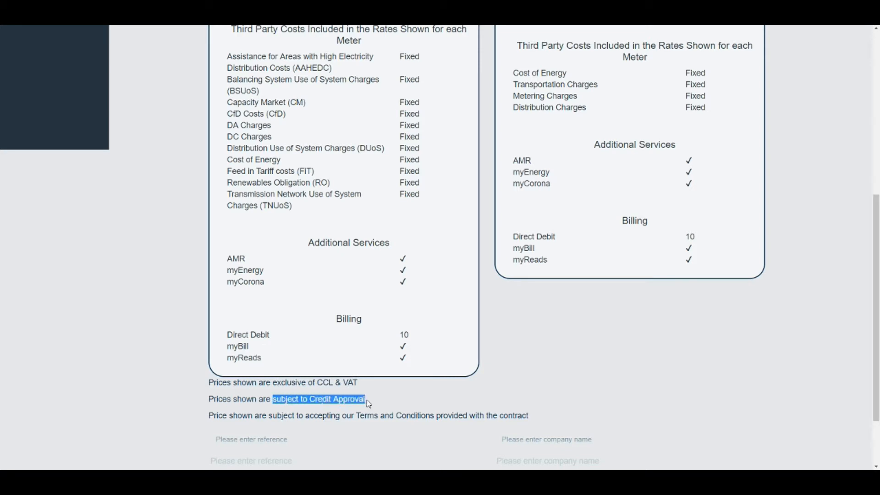
{"action": "left_click_drag", "start_coordinate": [305, 415], "coordinate": [434, 425]}
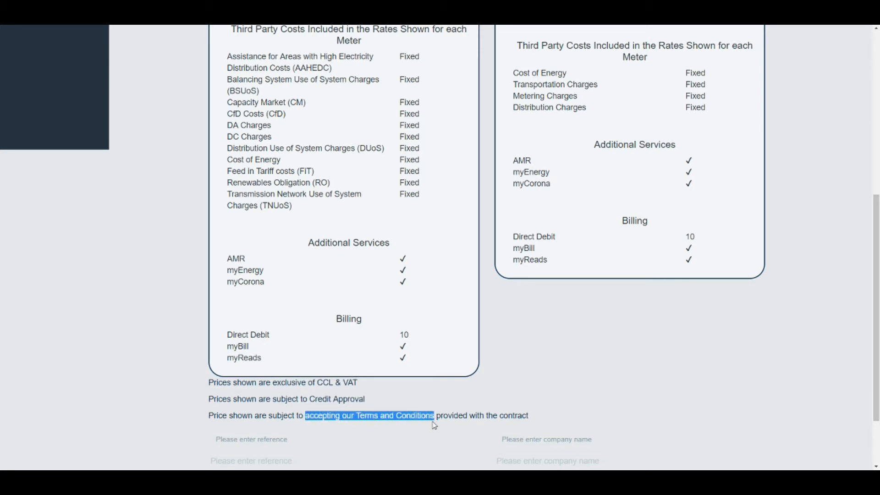
{"action": "left_click", "coordinate": [429, 447]}
{"action": "scroll", "coordinate": [429, 445], "scroll_direction": "down", "scroll_amount": 3}
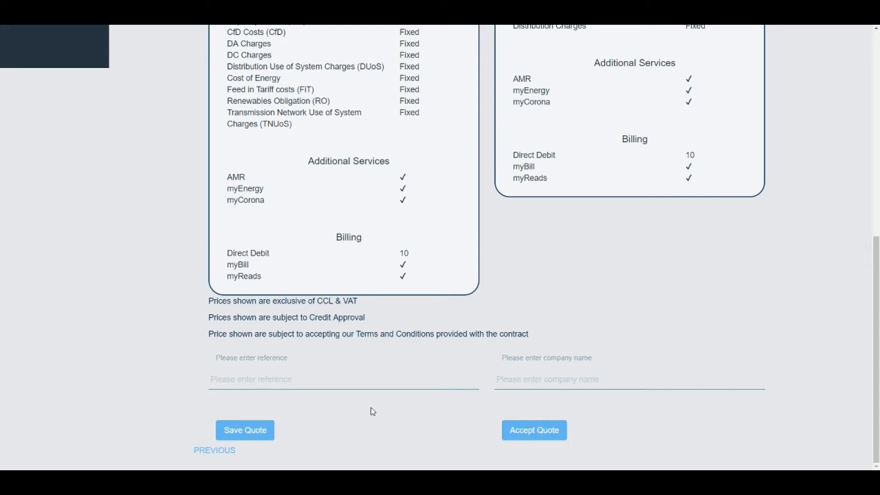
Set the quote reference to 12/09/2017
{"action": "left_click", "coordinate": [309, 380]}
{"action": "type", "text": "12/09/2017"}
Fill in the customer's trading company name in the company name field
{"action": "left_click", "coordinate": [573, 383]}
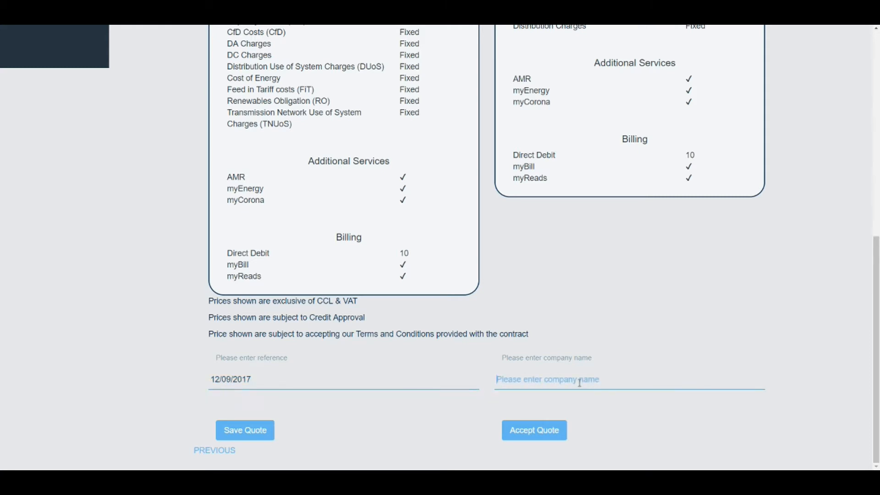
{"action": "type", "text": "The Com"}
{"action": "type", "text": "n"}
{"action": "type", "text": "t"}
{"action": "type", "text": "sjs"}
{"action": "key", "text": "BackSpace"}
{"action": "type", "text": "pany Name"}
{"action": "key", "text": "BackSpace"}
{"action": "key", "text": "BackSpace"}
{"action": "key", "text": "BackSpace"}
{"action": "key", "text": "BackSpace"}
{"action": "key", "text": "BackSpace"}
{"action": "key", "text": "BackSpace"}
{"action": "key", "text": "BackSpace"}
{"action": "key", "text": "BackSpace"}
{"action": "key", "text": "BackSpace"}
{"action": "key", "text": "BackSpace"}
{"action": "key", "text": "BackSpace"}
{"action": "key", "text": "BackSpace"}
{"action": "key", "text": "BackSpace"}
{"action": "key", "text": "BackSpace"}
{"action": "key", "text": "BackSpace"}
{"action": "key", "text": "BackSpace"}
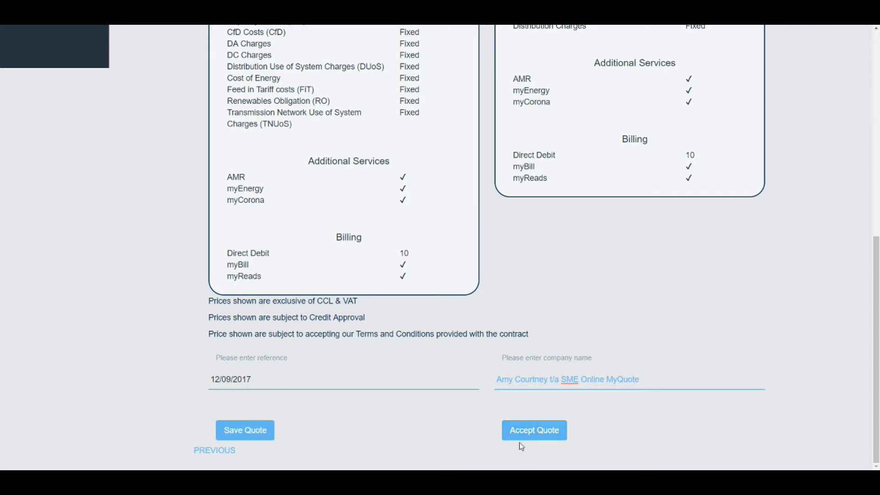
{"action": "left_click", "coordinate": [234, 438]}
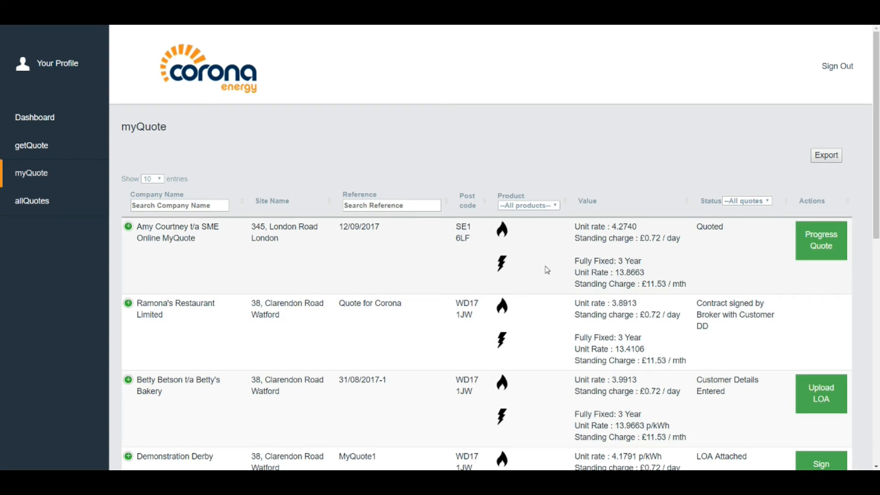
{"action": "scroll", "coordinate": [530, 362], "scroll_direction": "down", "scroll_amount": 1}
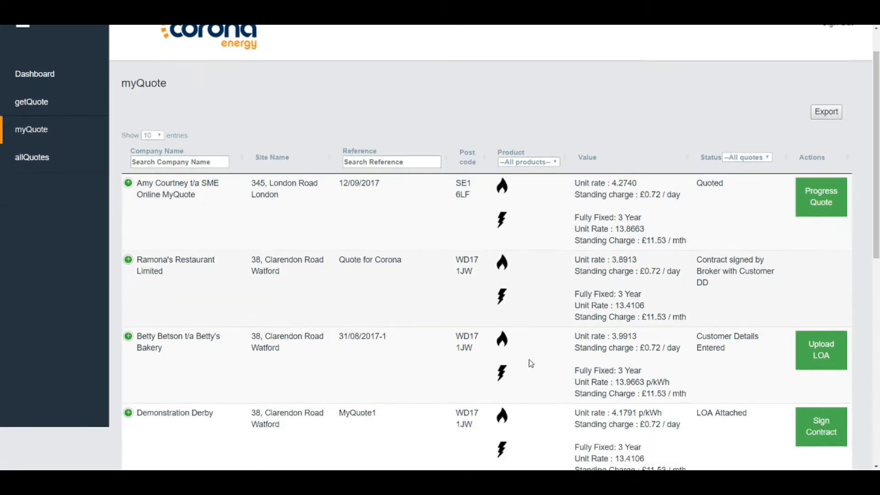
{"action": "scroll", "coordinate": [530, 363], "scroll_direction": "down", "scroll_amount": 7}
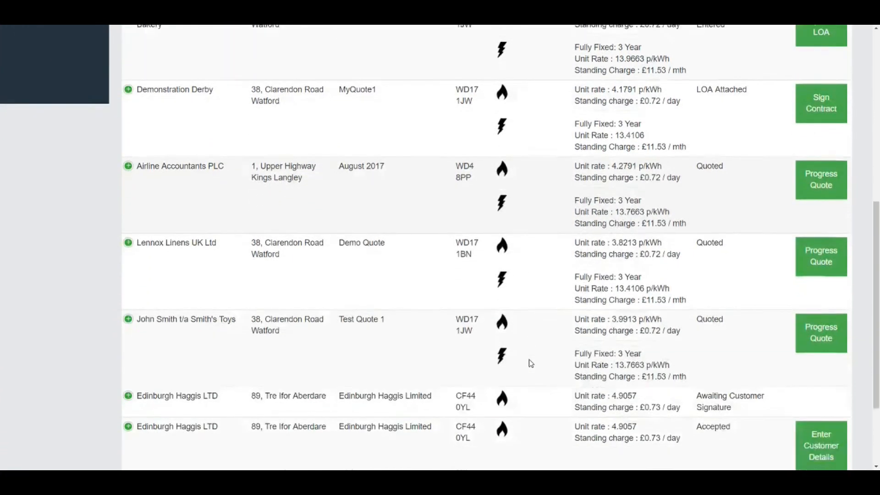
{"action": "scroll", "coordinate": [531, 364], "scroll_direction": "down", "scroll_amount": 2}
{"action": "scroll", "coordinate": [531, 362], "scroll_direction": "up", "scroll_amount": 7}
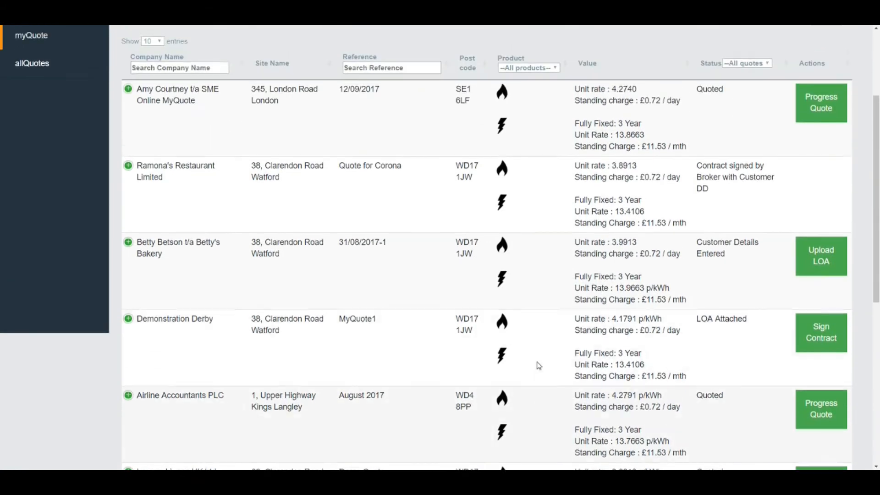
{"action": "scroll", "coordinate": [539, 366], "scroll_direction": "up", "scroll_amount": 2}
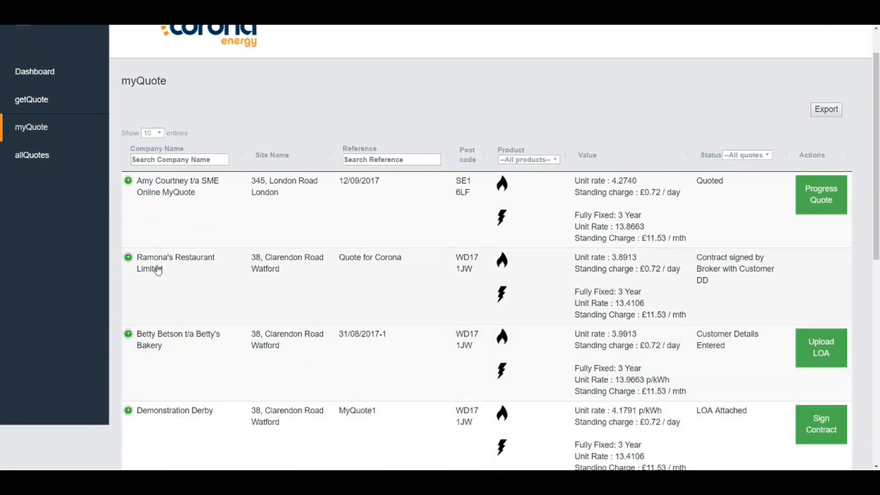
{"action": "left_click", "coordinate": [32, 158]}
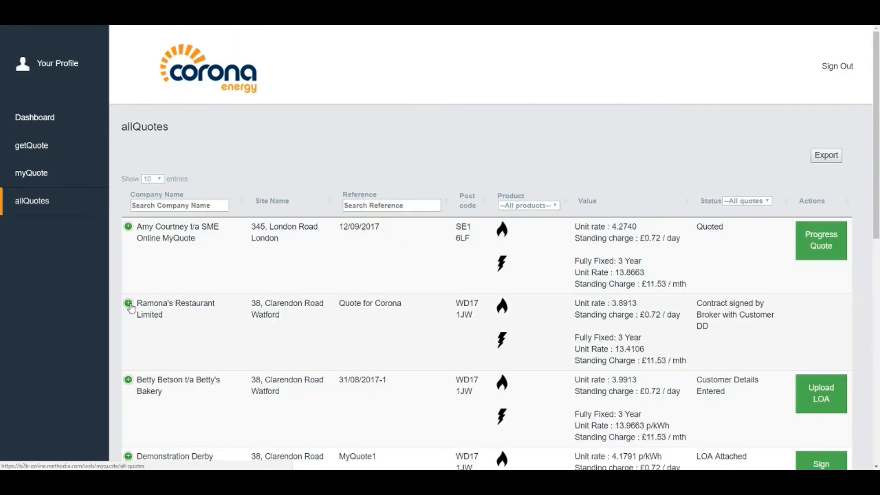
{"action": "scroll", "coordinate": [202, 359], "scroll_direction": "down", "scroll_amount": 1}
{"action": "scroll", "coordinate": [202, 359], "scroll_direction": "down", "scroll_amount": 5}
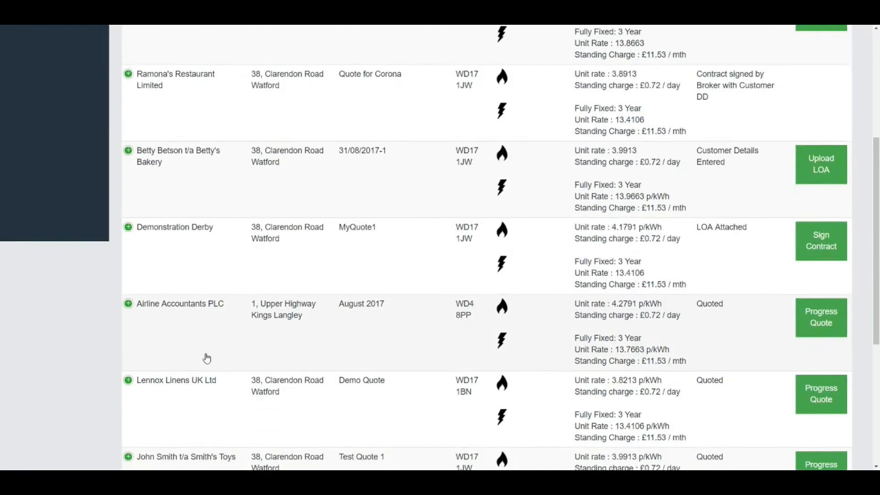
{"action": "scroll", "coordinate": [207, 357], "scroll_direction": "down", "scroll_amount": 4}
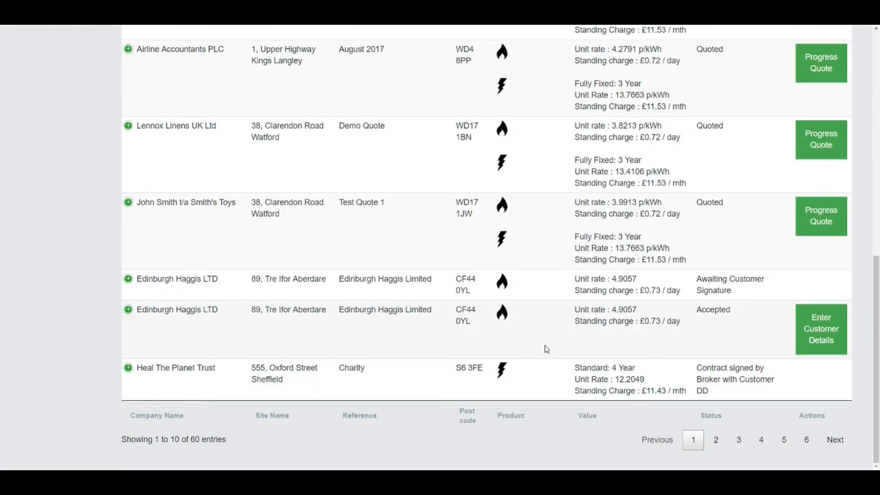
{"action": "scroll", "coordinate": [425, 264], "scroll_direction": "up", "scroll_amount": 5}
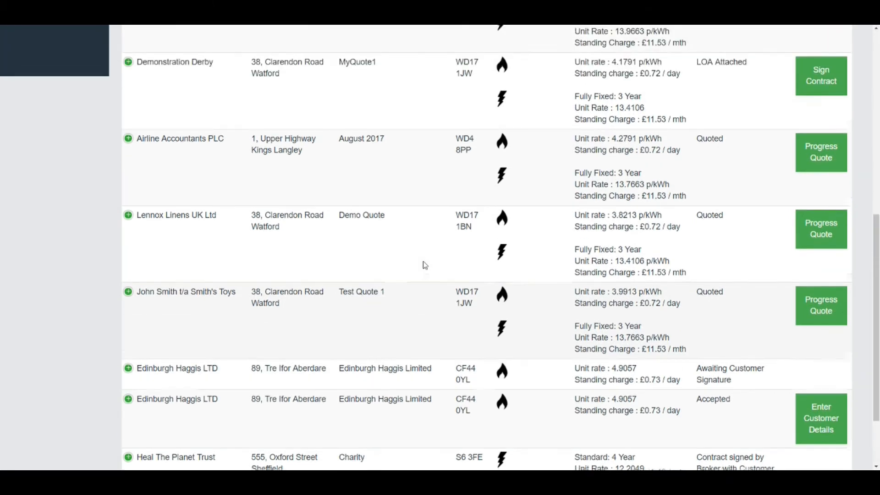
{"action": "scroll", "coordinate": [418, 281], "scroll_direction": "up", "scroll_amount": 5}
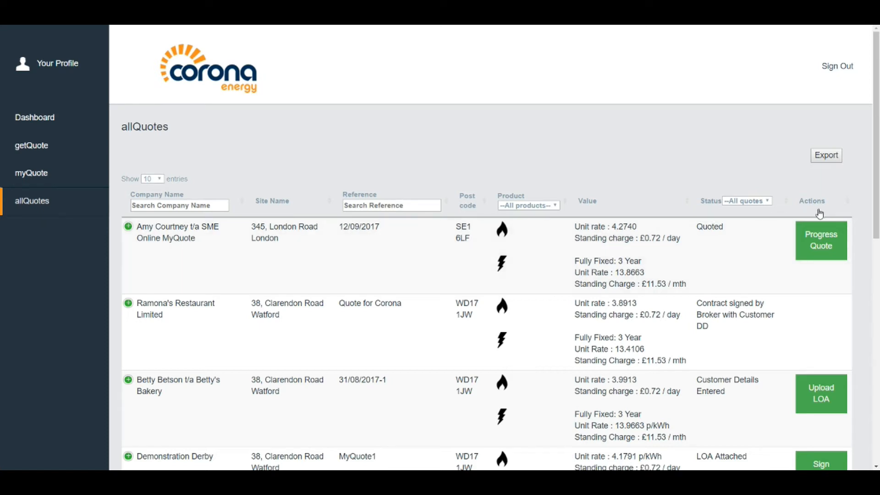
Cancel rejecting the 12/09/2017 quote ('Customer on holiday') and choose Adjust Quote instead
{"action": "left_click", "coordinate": [825, 251]}
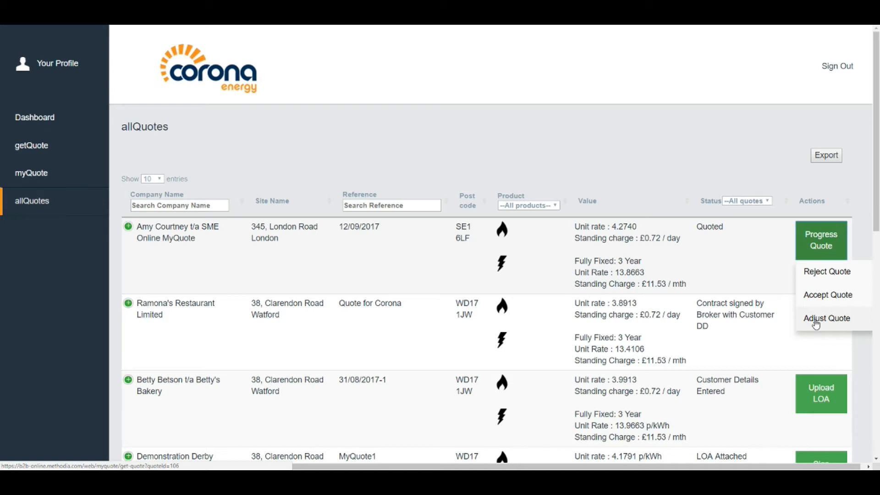
{"action": "left_click", "coordinate": [816, 272]}
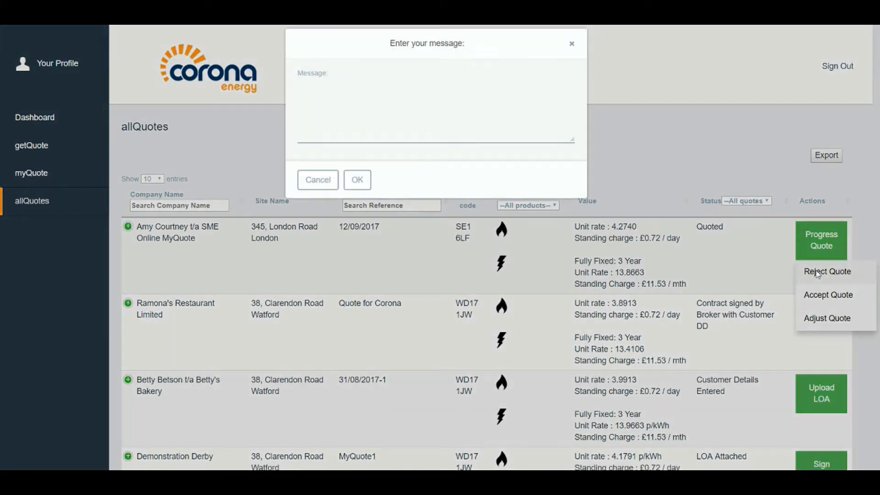
{"action": "type", "text": "C"}
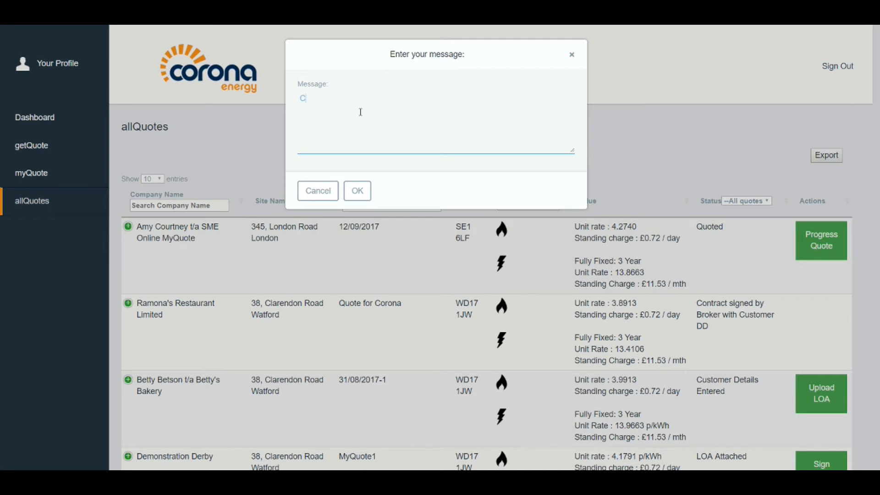
{"action": "type", "text": "ustomer on holiday"}
{"action": "left_click", "coordinate": [324, 187]}
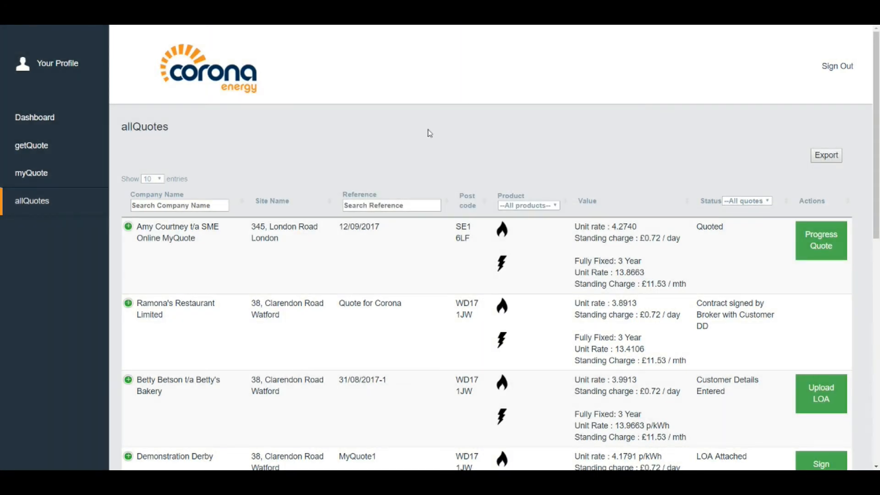
{"action": "left_click", "coordinate": [823, 254]}
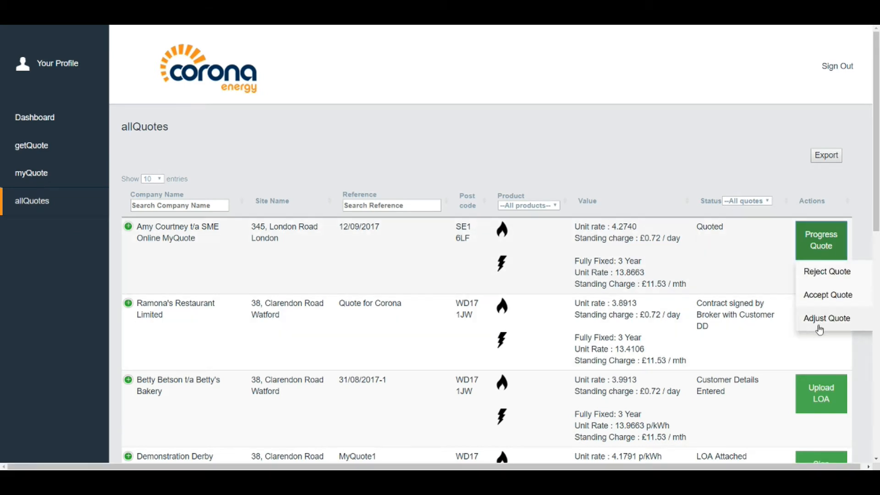
{"action": "left_click", "coordinate": [836, 322]}
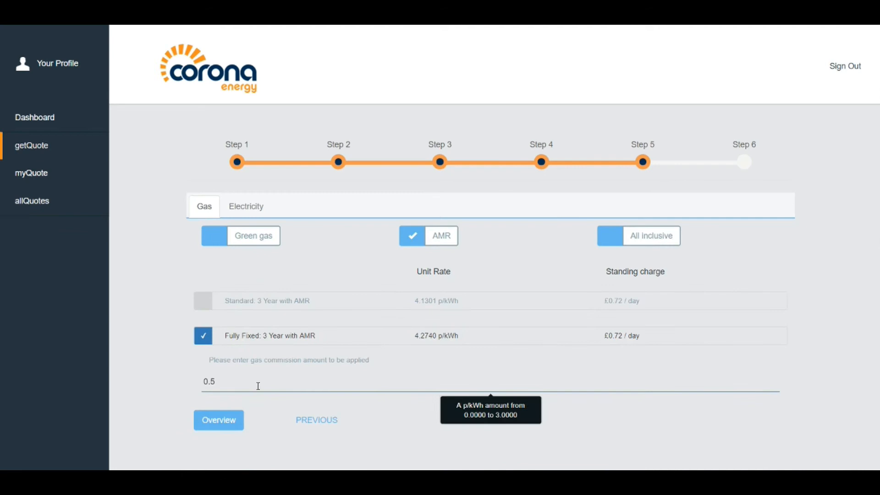
Keep AMR on and select the Fully Fixed 3 Year with AMR gas plan
{"action": "left_click", "coordinate": [251, 386]}
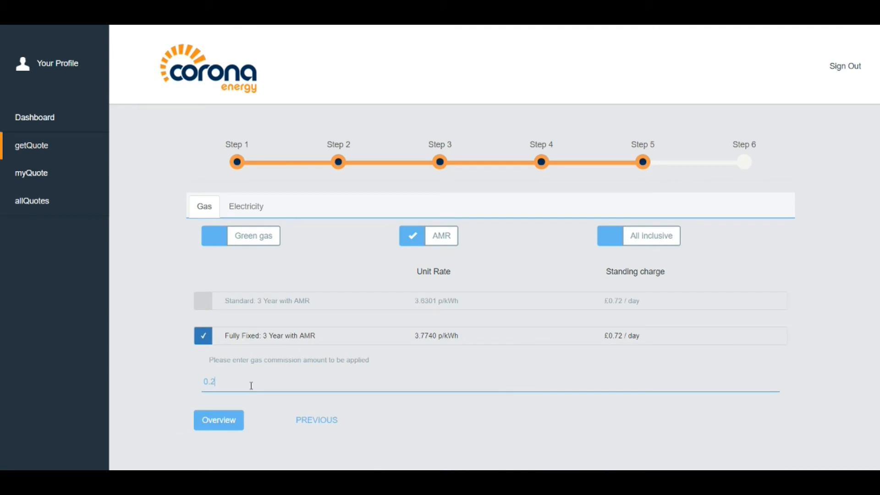
{"action": "left_click", "coordinate": [413, 244]}
{"action": "left_click", "coordinate": [414, 244]}
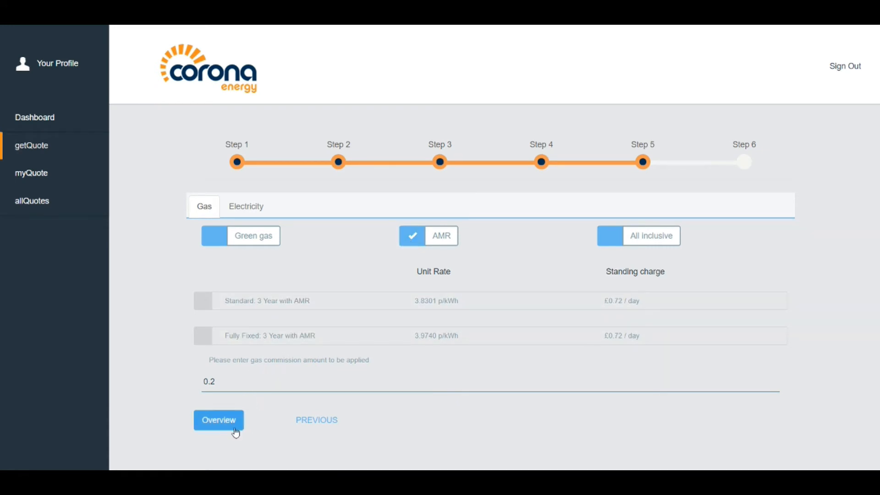
{"action": "left_click", "coordinate": [214, 425]}
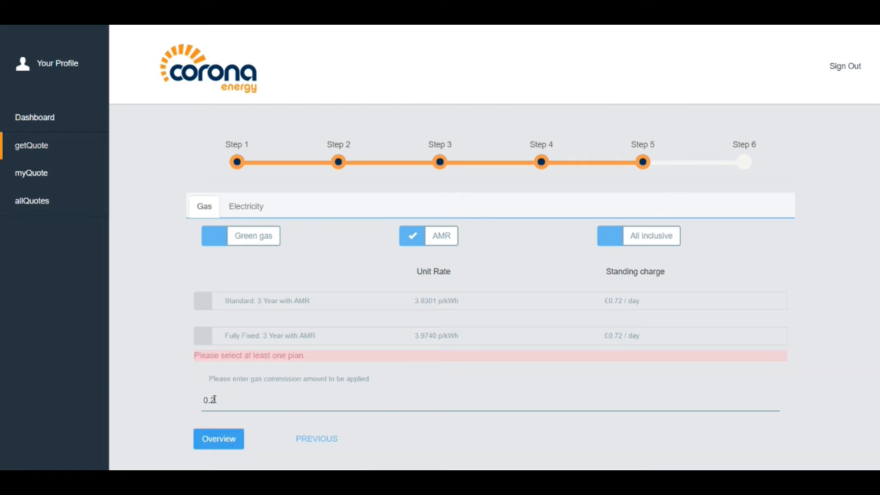
{"action": "left_click", "coordinate": [202, 337]}
{"action": "left_click", "coordinate": [209, 425]}
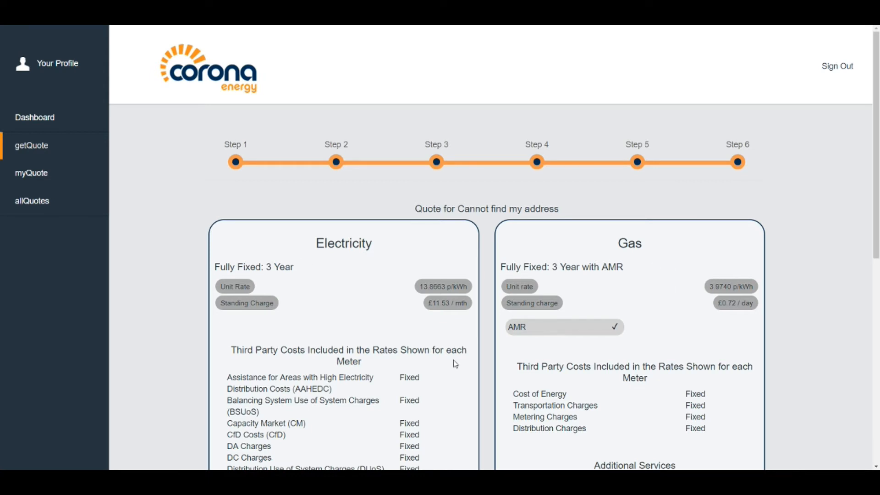
Review the Step 6 quote overview and accept the quote
{"action": "scroll", "coordinate": [360, 359], "scroll_direction": "down", "scroll_amount": 7}
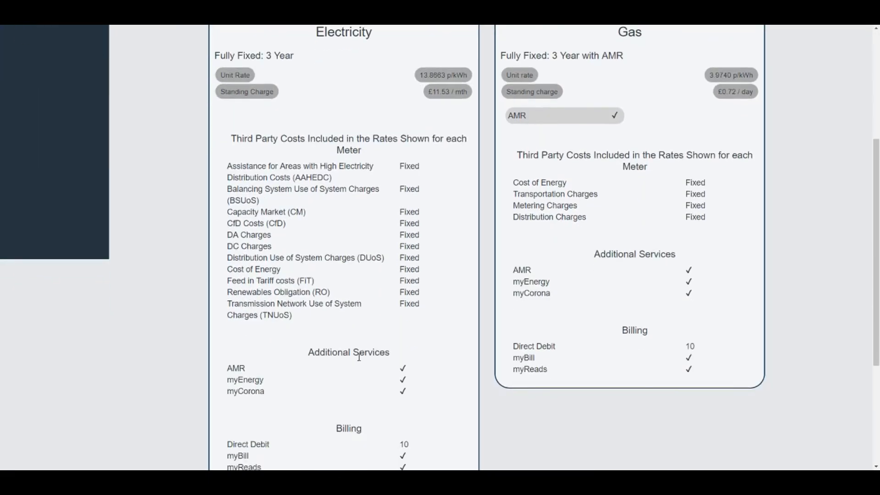
{"action": "scroll", "coordinate": [360, 361], "scroll_direction": "down", "scroll_amount": 2}
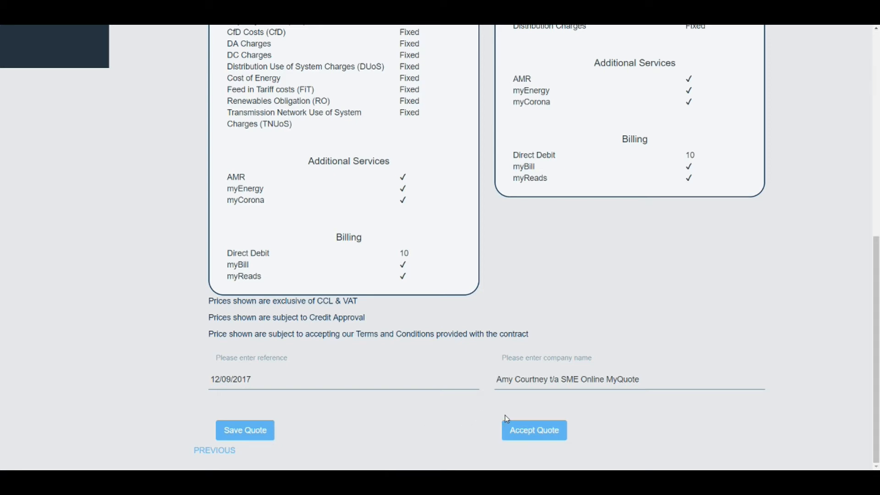
{"action": "left_click", "coordinate": [534, 436]}
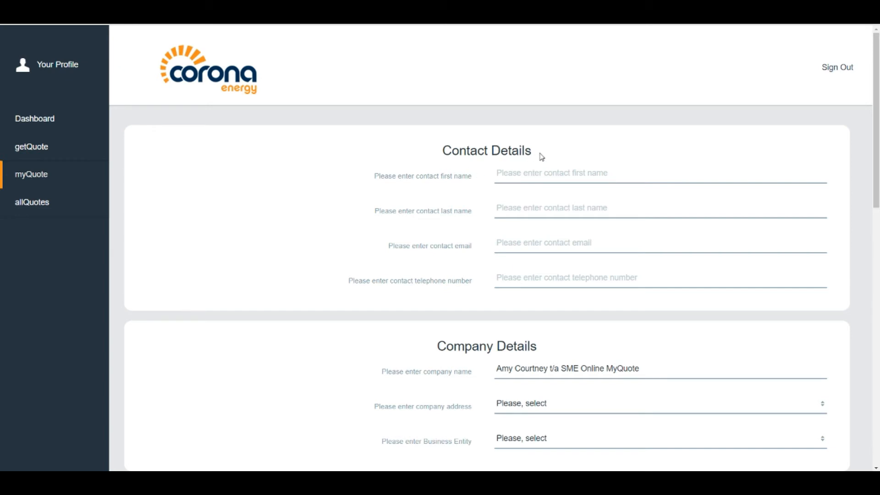
Enter the contact's first and last name, paste their e-mail, and type their telephone number
{"action": "left_click", "coordinate": [540, 179]}
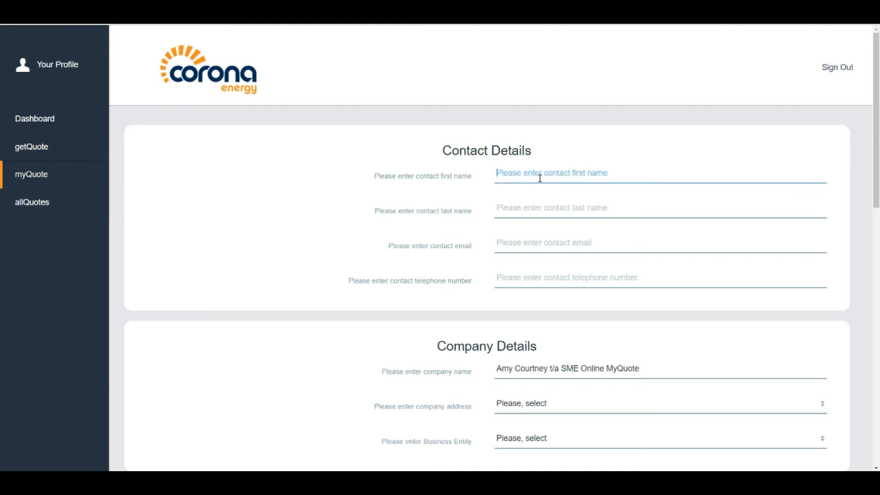
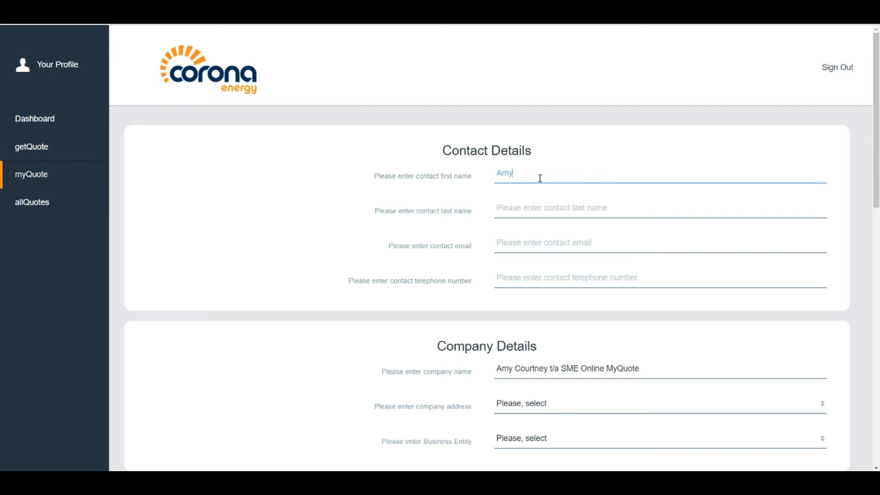
{"action": "key", "text": "Tab"}
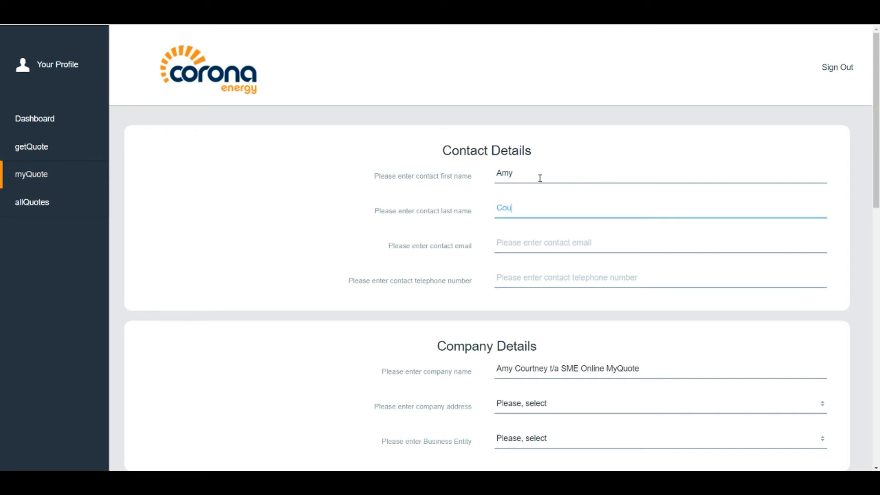
{"action": "key", "text": "Tab"}
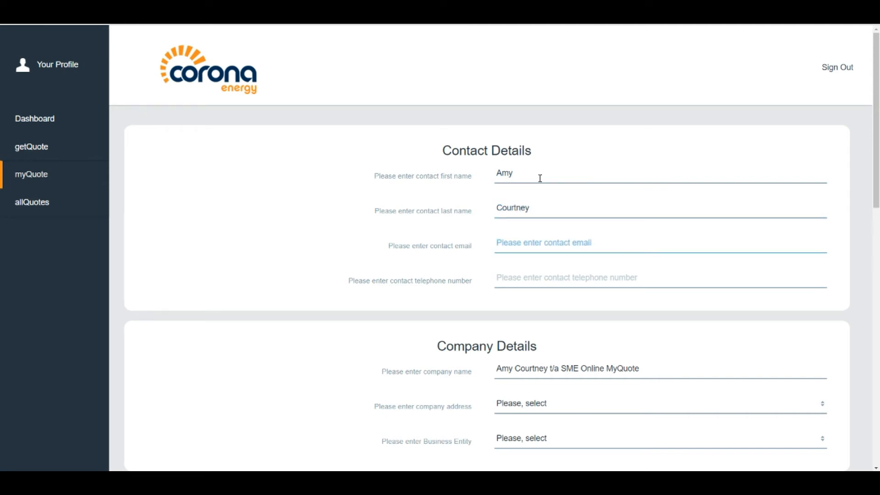
{"action": "key", "text": "ctrl+v"}
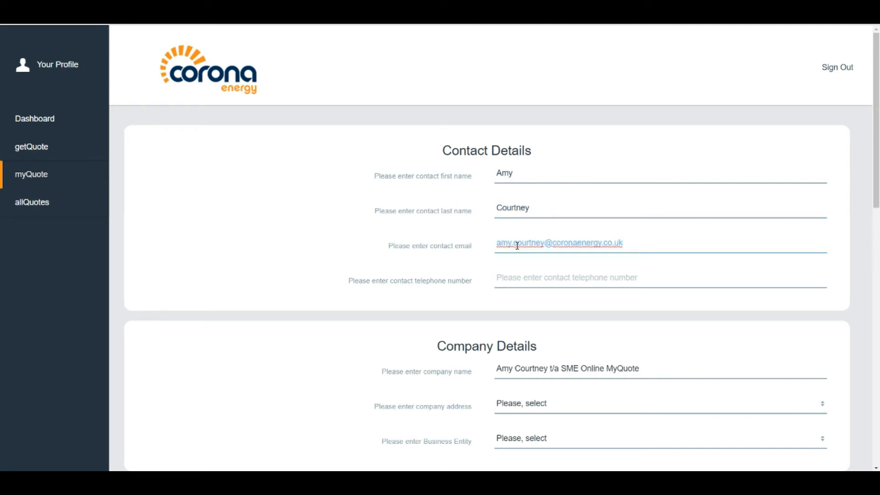
{"action": "left_click", "coordinate": [586, 279]}
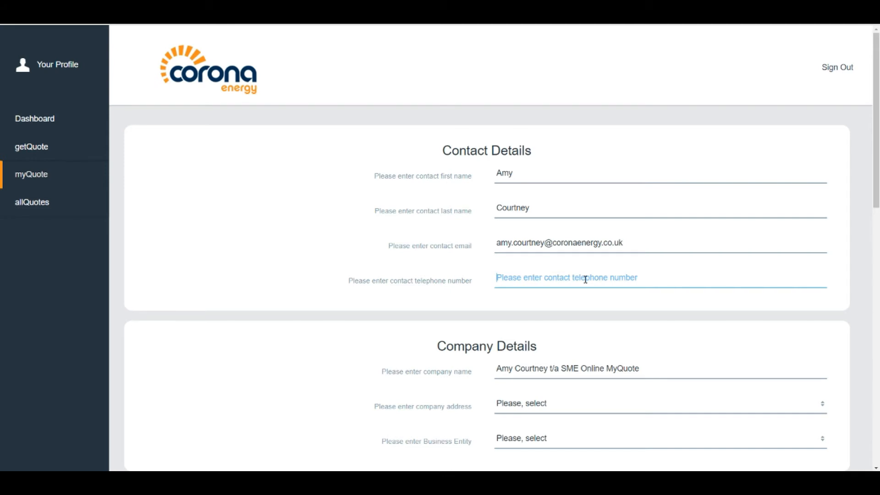
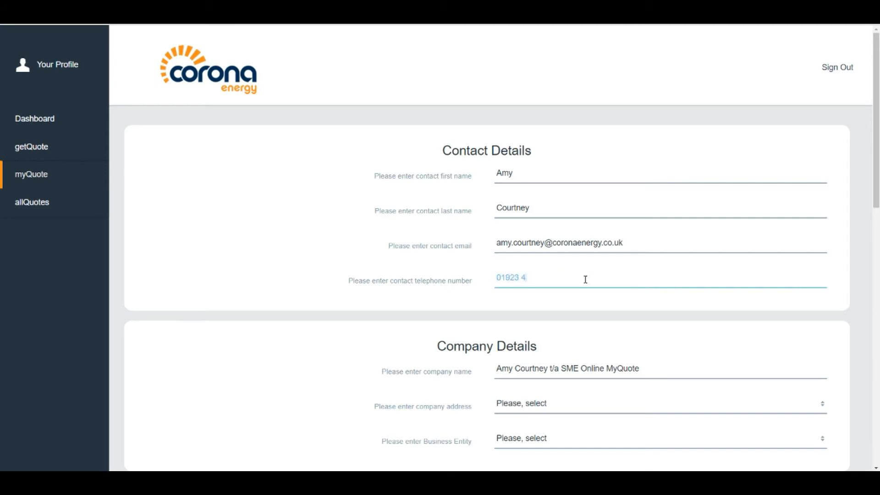
Choose Add company address and enter the house number, street, postal town and post code
{"action": "scroll", "coordinate": [586, 279], "scroll_direction": "down", "scroll_amount": 4}
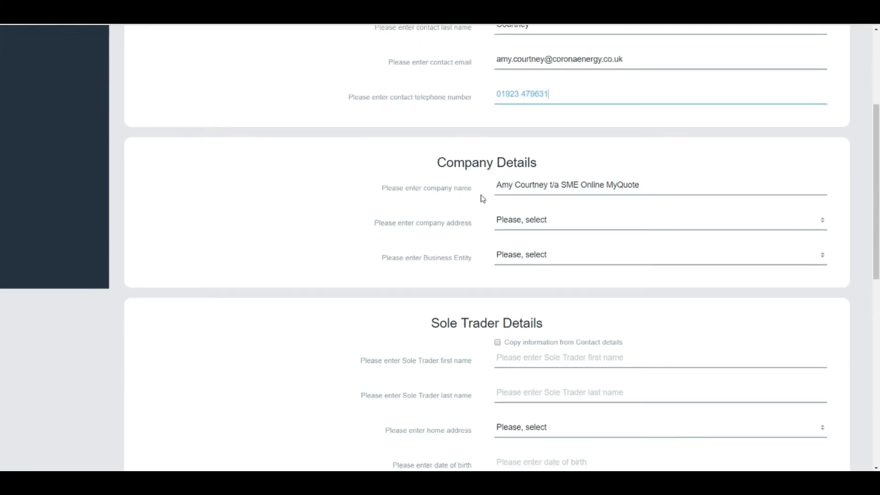
{"action": "mouse_move", "coordinate": [644, 196]}
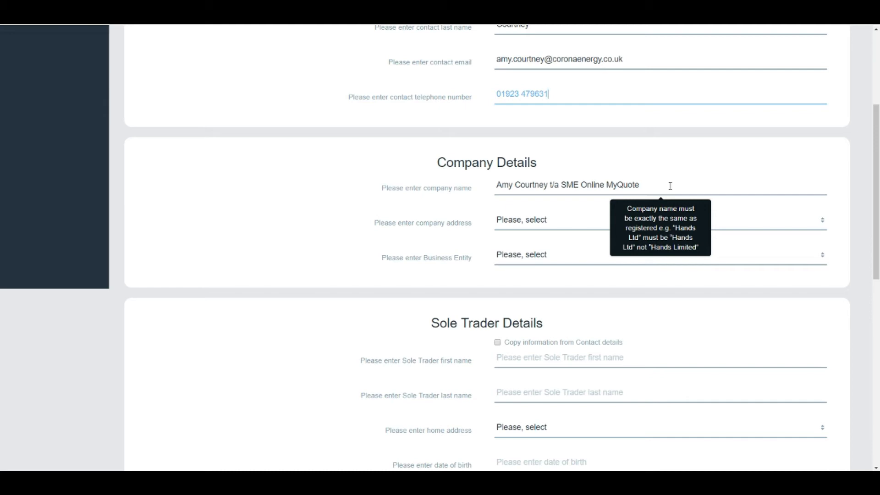
{"action": "left_click", "coordinate": [574, 227]}
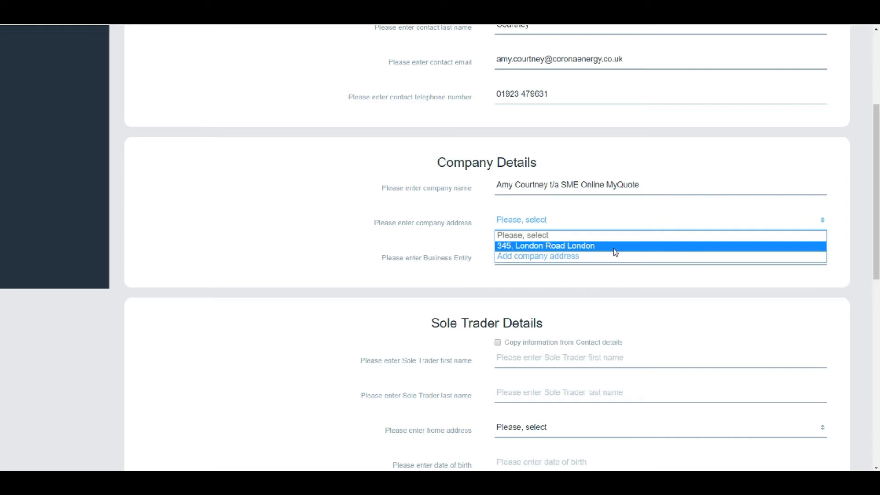
{"action": "left_click", "coordinate": [541, 258]}
{"action": "left_click", "coordinate": [433, 281]}
{"action": "type", "text": "100"}
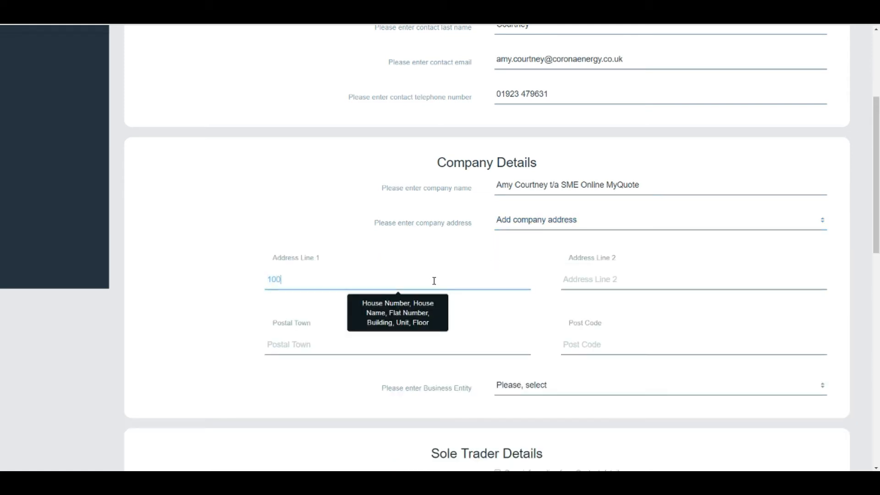
{"action": "key", "text": "Tab"}
{"action": "type", "text": "Main"}
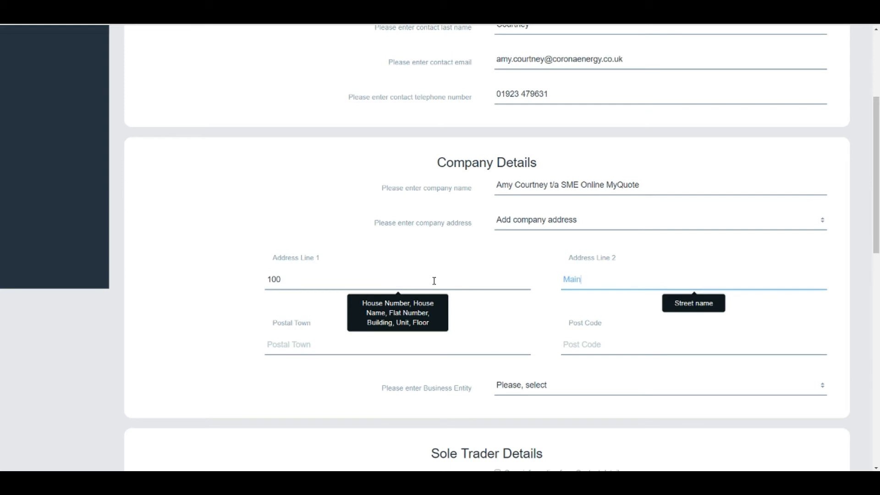
{"action": "type", "text": " Street"}
{"action": "key", "text": "Tab"}
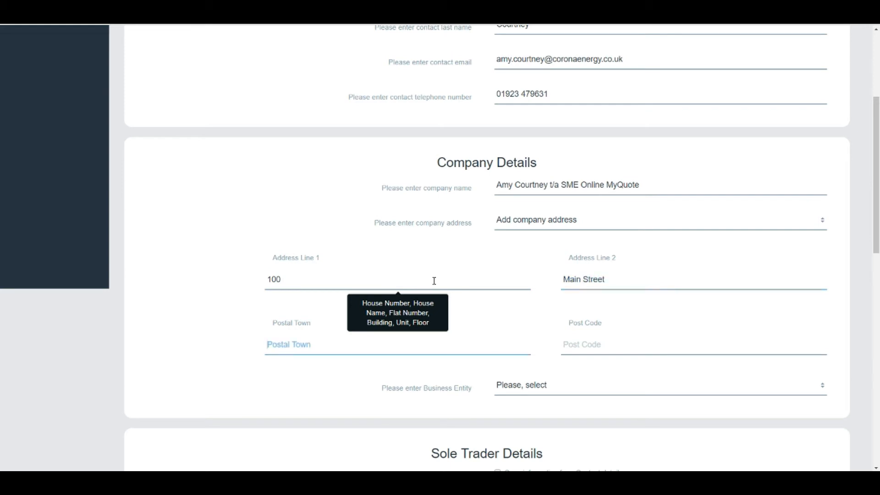
{"action": "type", "text": "London"}
{"action": "key", "text": "Tab"}
{"action": "type", "text": "W1 1AB"}
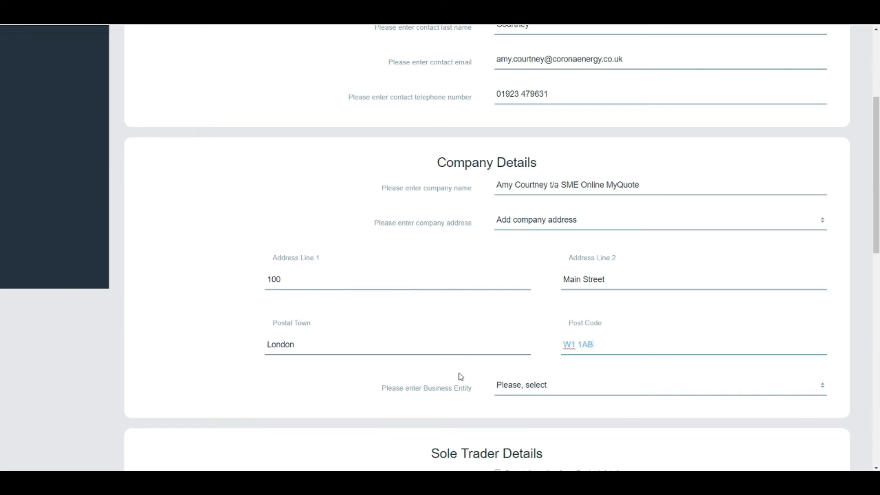
Try Company, Charity and Sole Trader Partnership as business entity, finally settling on Sole trader
{"action": "left_click", "coordinate": [823, 390]}
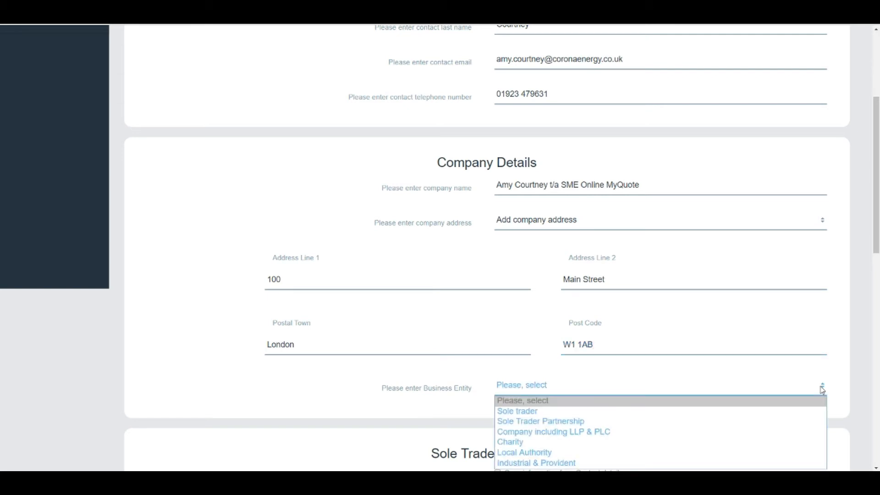
{"action": "left_click", "coordinate": [822, 390]}
{"action": "scroll", "coordinate": [824, 390], "scroll_direction": "down", "scroll_amount": 4}
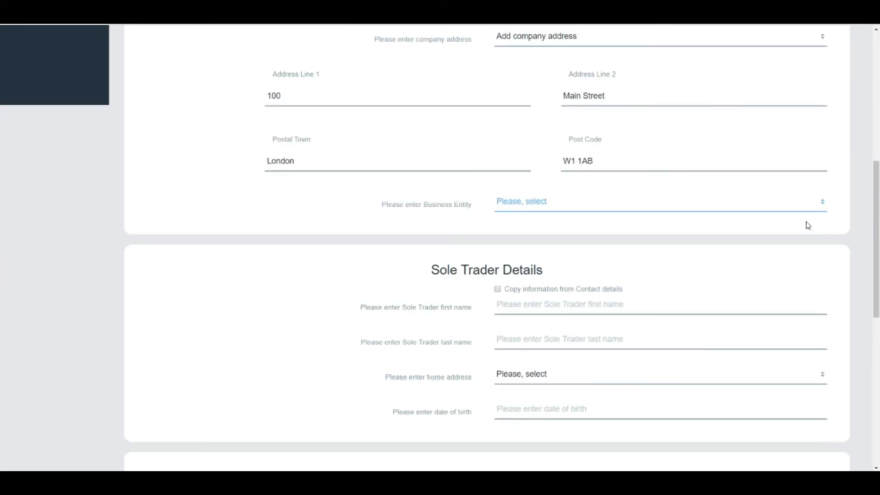
{"action": "left_click", "coordinate": [822, 206]}
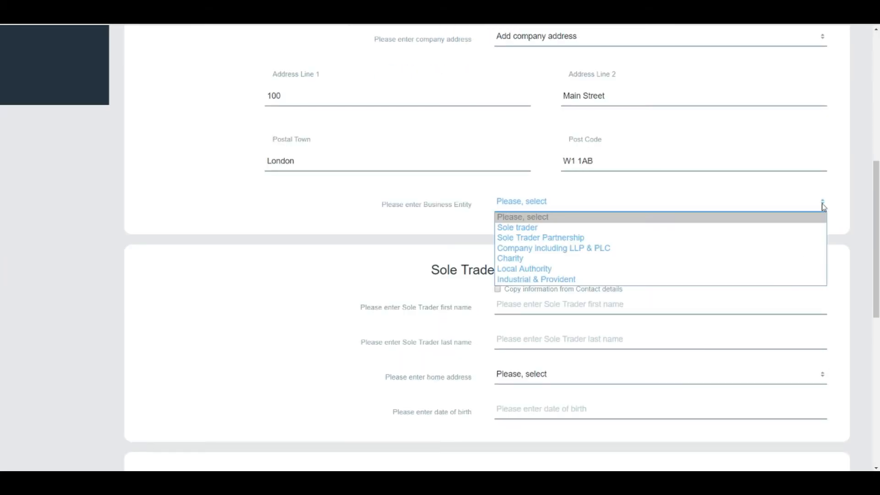
{"action": "left_click", "coordinate": [722, 254]}
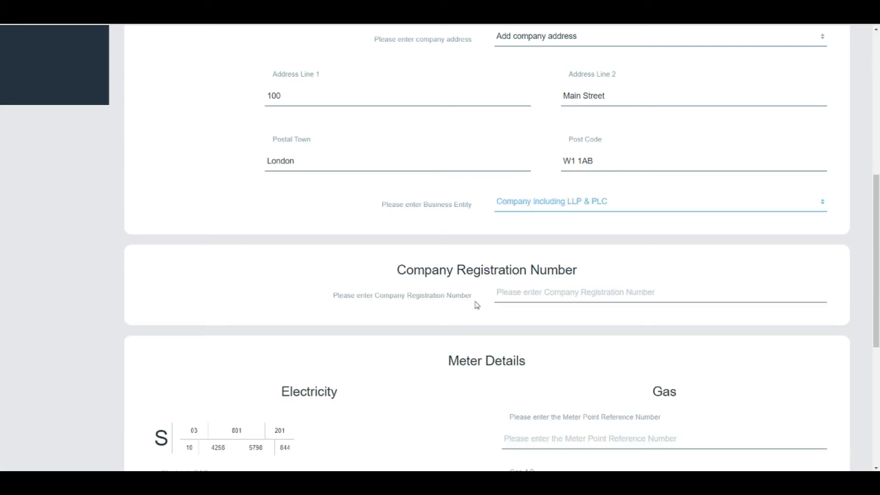
{"action": "left_click", "coordinate": [817, 206]}
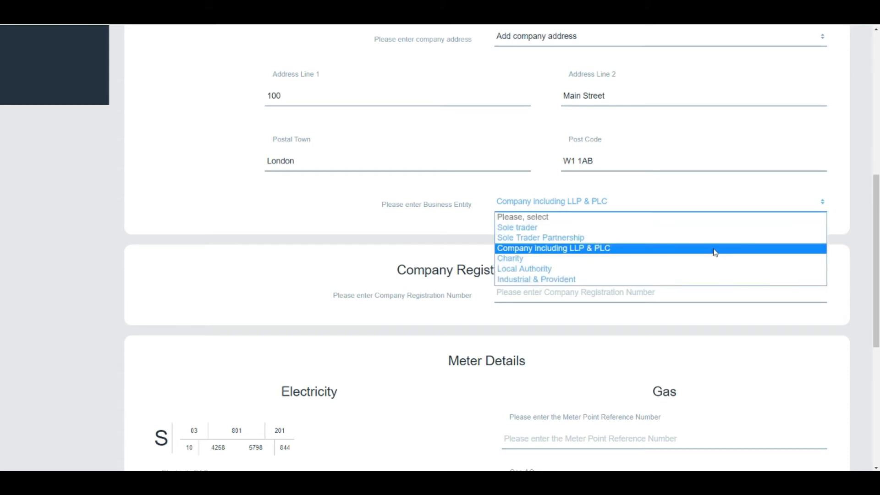
{"action": "left_click", "coordinate": [698, 263]}
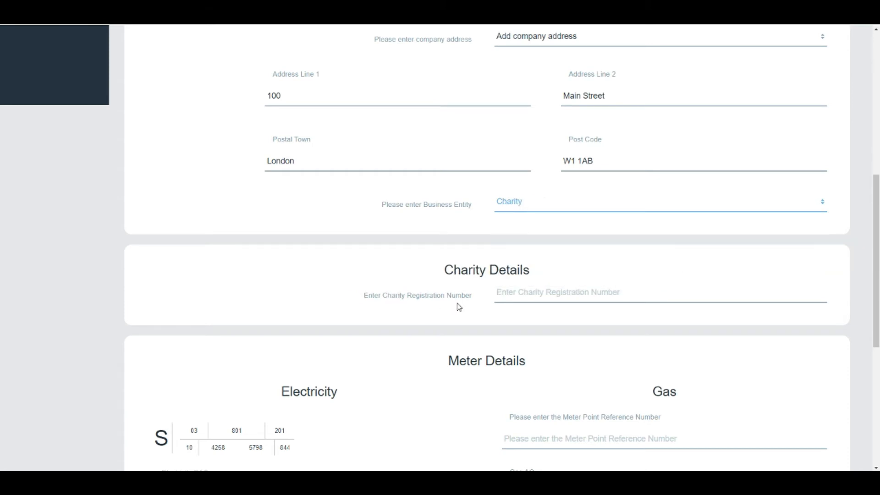
{"action": "left_click", "coordinate": [821, 205]}
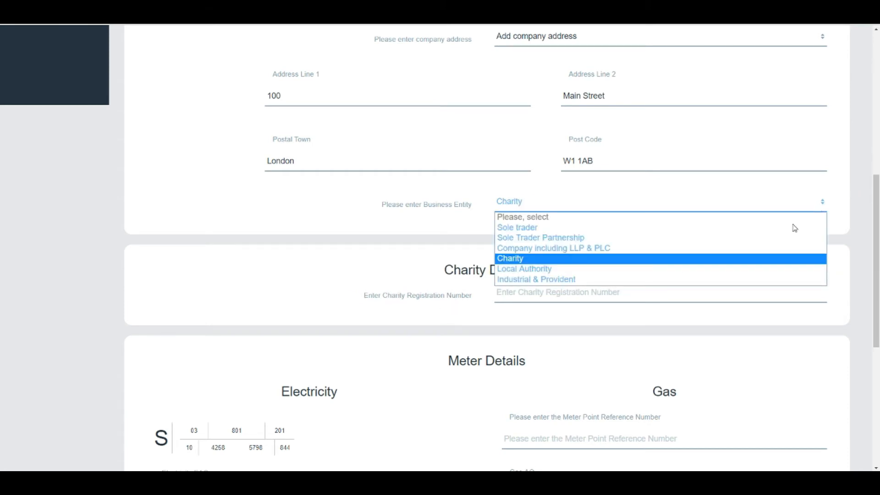
{"action": "left_click", "coordinate": [755, 241]}
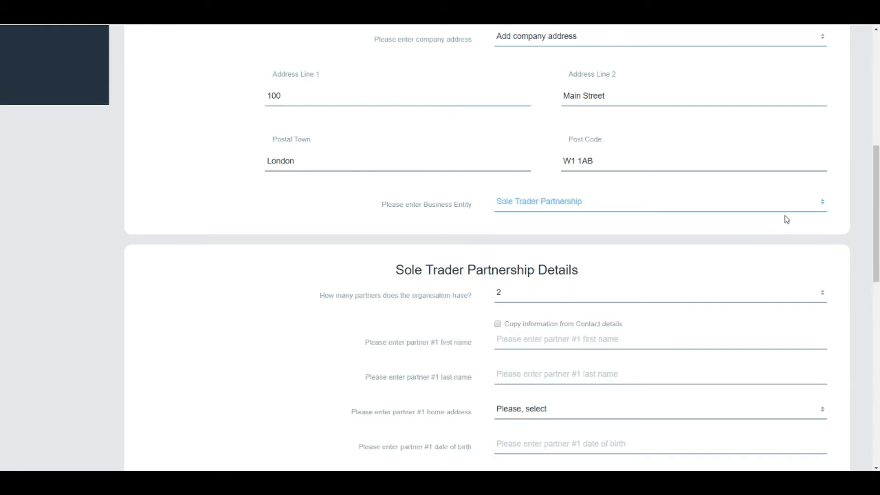
{"action": "left_click", "coordinate": [808, 206]}
{"action": "left_click", "coordinate": [752, 229]}
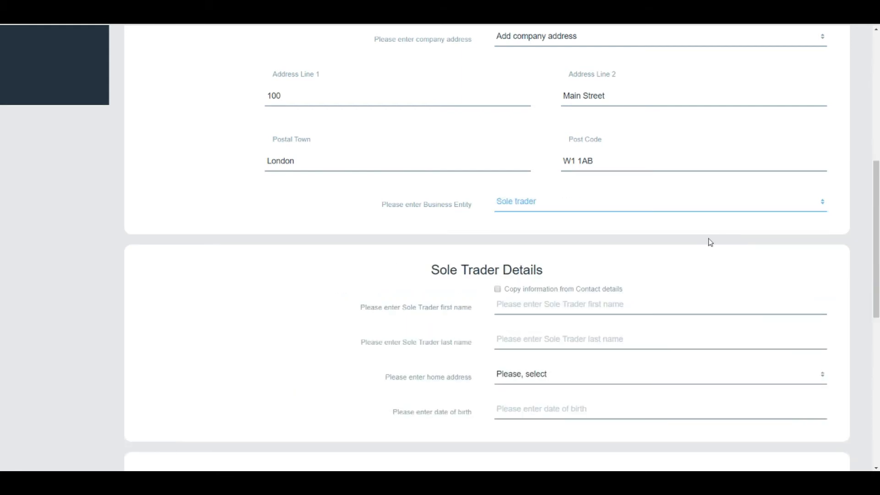
{"action": "scroll", "coordinate": [643, 280], "scroll_direction": "down", "scroll_amount": 1}
{"action": "scroll", "coordinate": [642, 279], "scroll_direction": "down", "scroll_amount": 3}
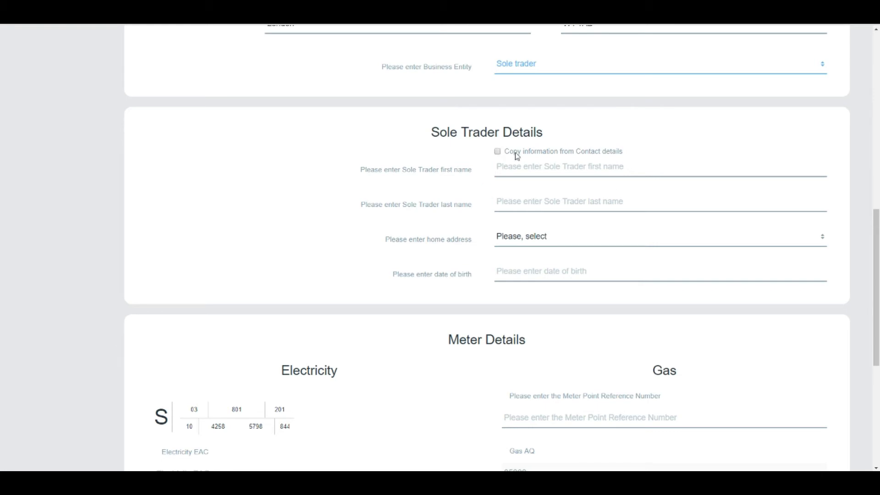
Copy the sole trader's name from contact details and add their new home address
{"action": "left_click", "coordinate": [497, 153]}
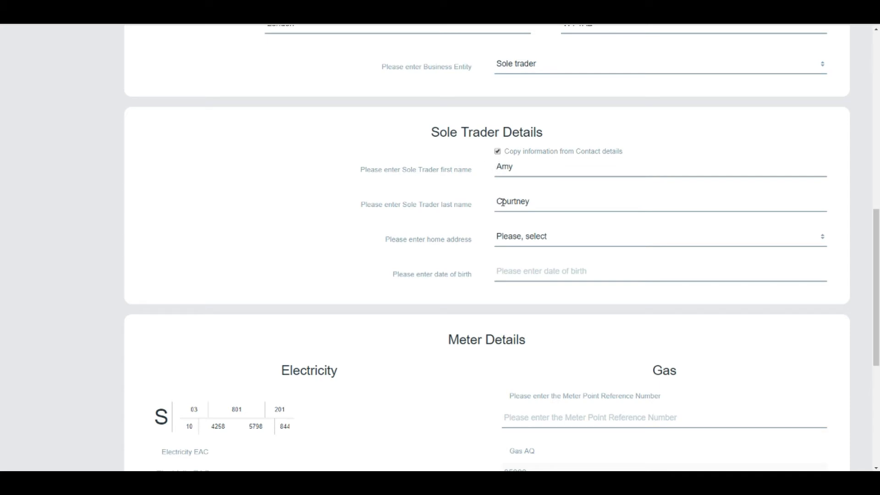
{"action": "left_click", "coordinate": [823, 241]}
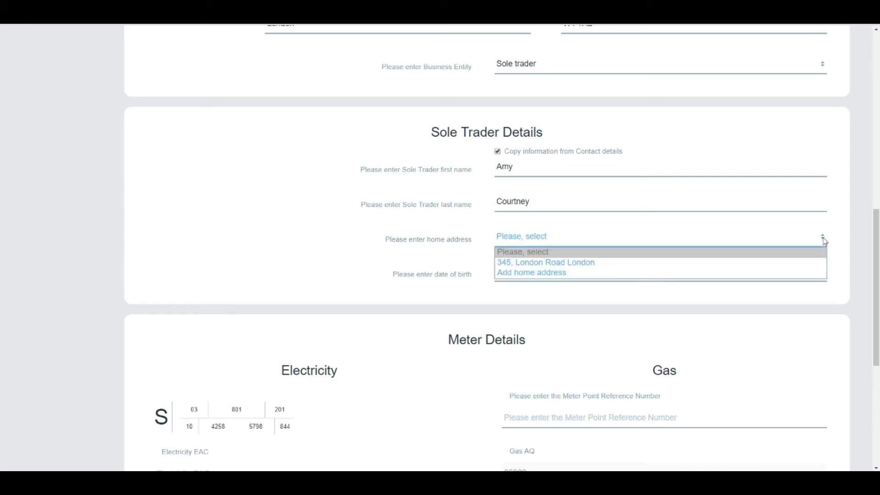
{"action": "left_click", "coordinate": [664, 274]}
{"action": "left_click", "coordinate": [456, 288]}
{"action": "type", "text": "123"}
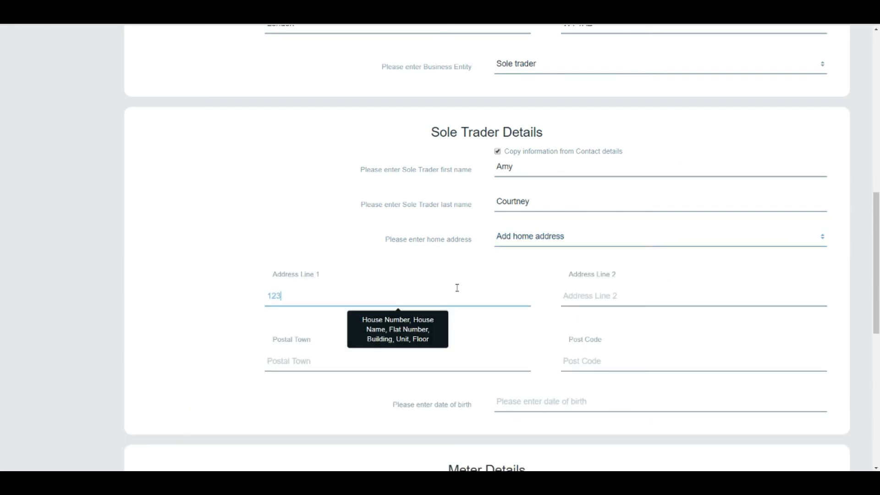
{"action": "left_click", "coordinate": [597, 295]}
{"action": "type", "text": "Q"}
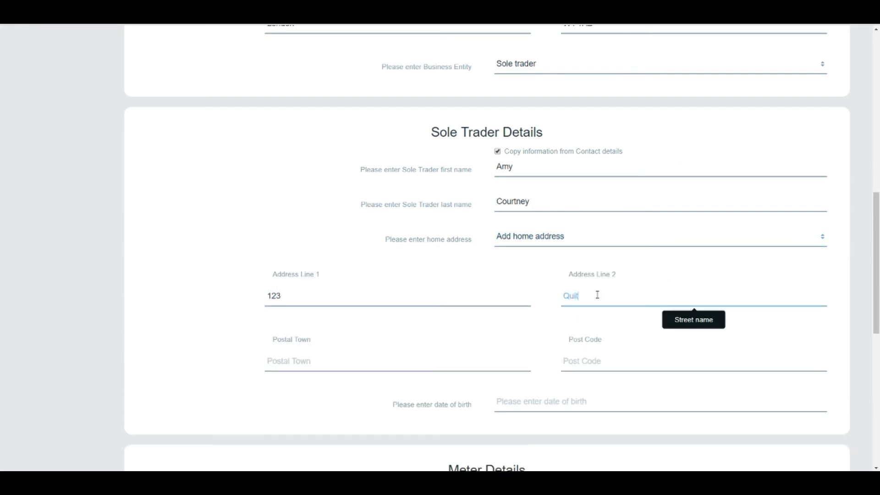
{"action": "type", "text": "uiet Lane"}
{"action": "key", "text": "Tab"}
{"action": "type", "text": "London"}
{"action": "key", "text": "Tab"}
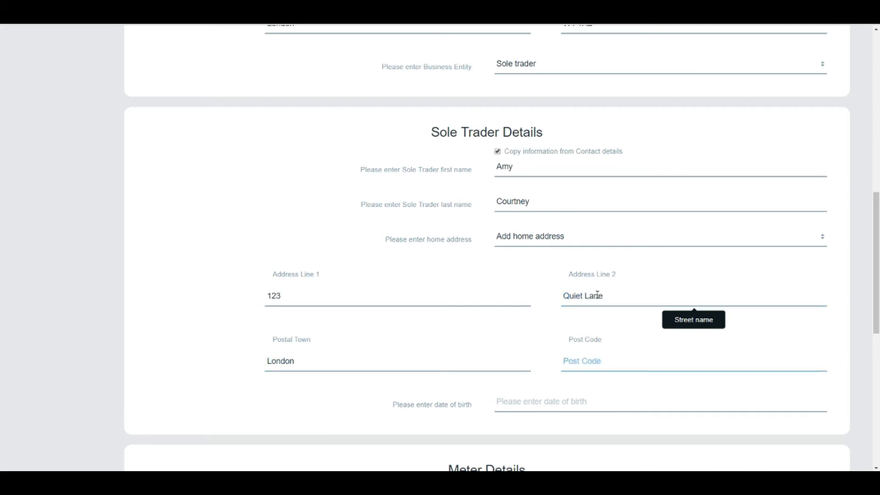
{"action": "type", "text": "E1 1AB"}
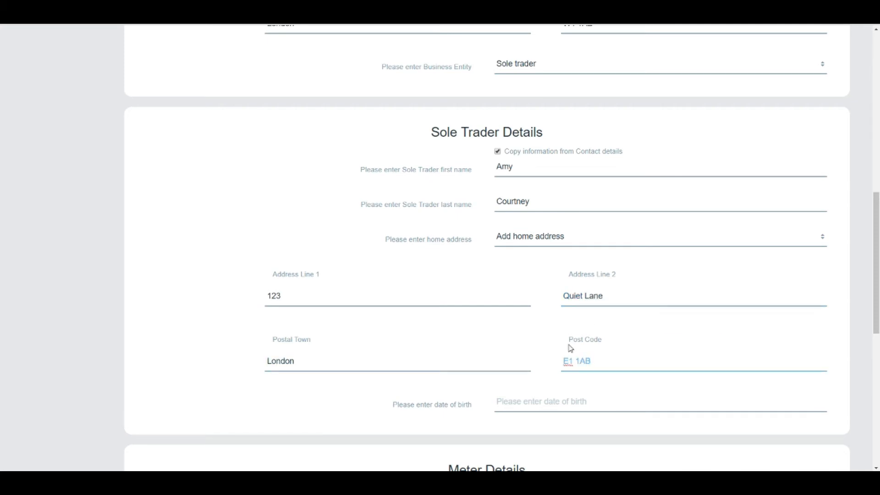
Enter the sole trader's date of birth and close the calendar
{"action": "left_click", "coordinate": [539, 401]}
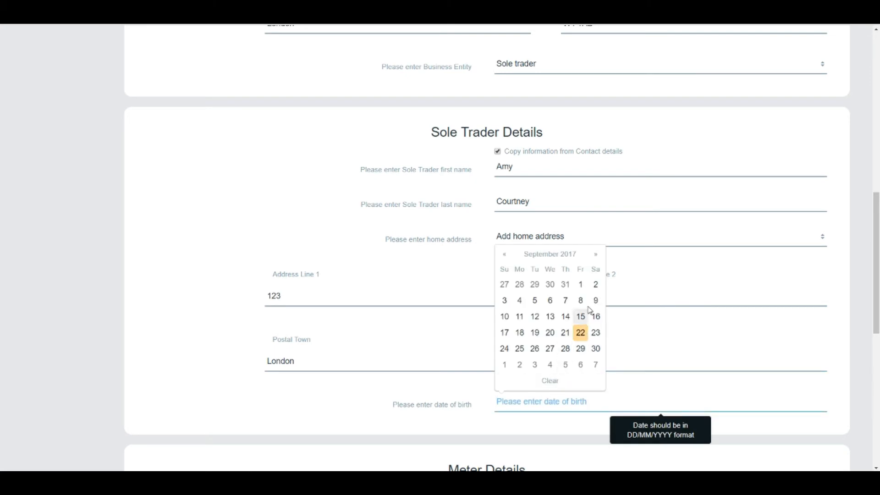
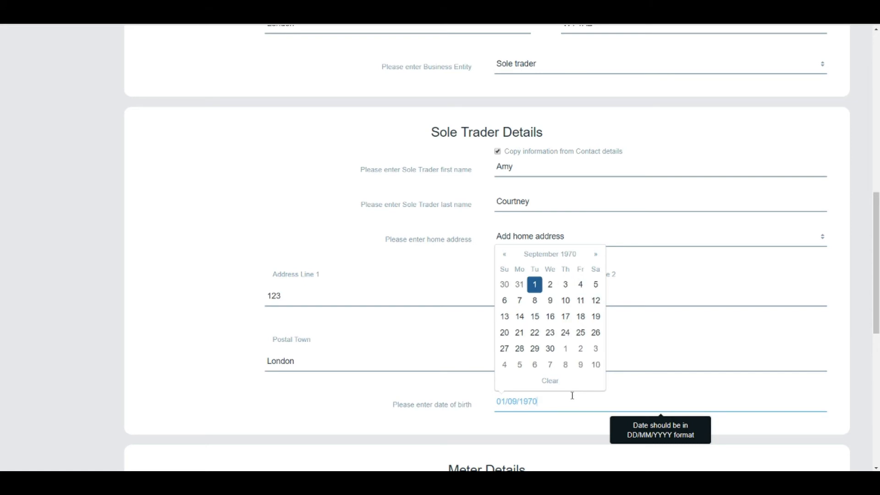
{"action": "scroll", "coordinate": [563, 418], "scroll_direction": "down", "scroll_amount": 2}
{"action": "scroll", "coordinate": [564, 418], "scroll_direction": "down", "scroll_amount": 5}
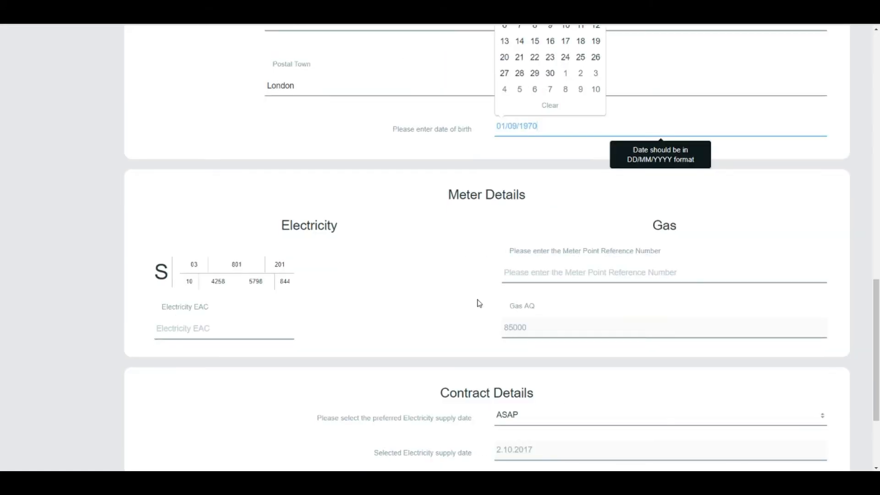
{"action": "left_click", "coordinate": [474, 304]}
{"action": "scroll", "coordinate": [472, 305], "scroll_direction": "down", "scroll_amount": 1}
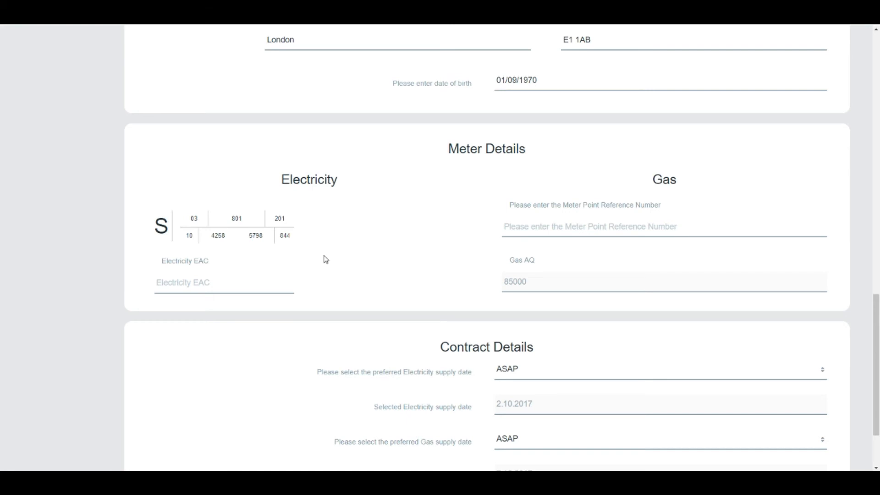
Enter 52000 as the Electricity EAC and fill in the gas meter point reference number
{"action": "left_click", "coordinate": [249, 285]}
{"action": "type", "text": "52000"}
{"action": "left_click", "coordinate": [584, 226]}
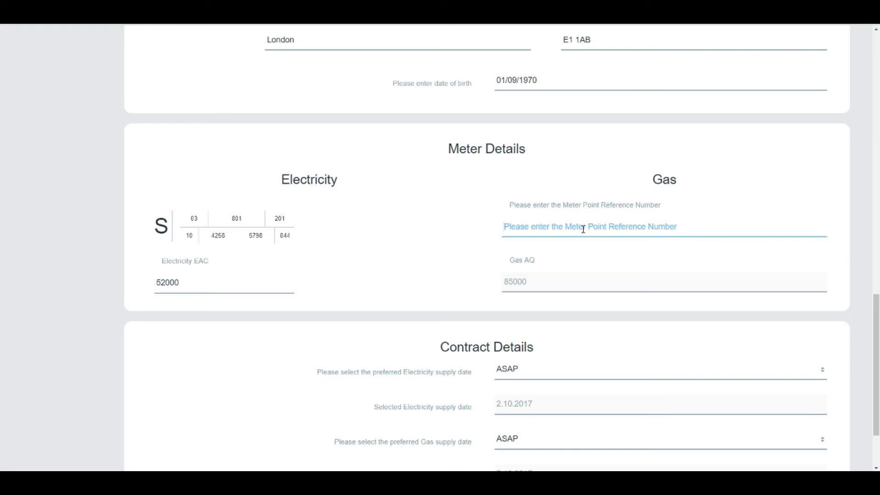
{"action": "type", "text": "25"}
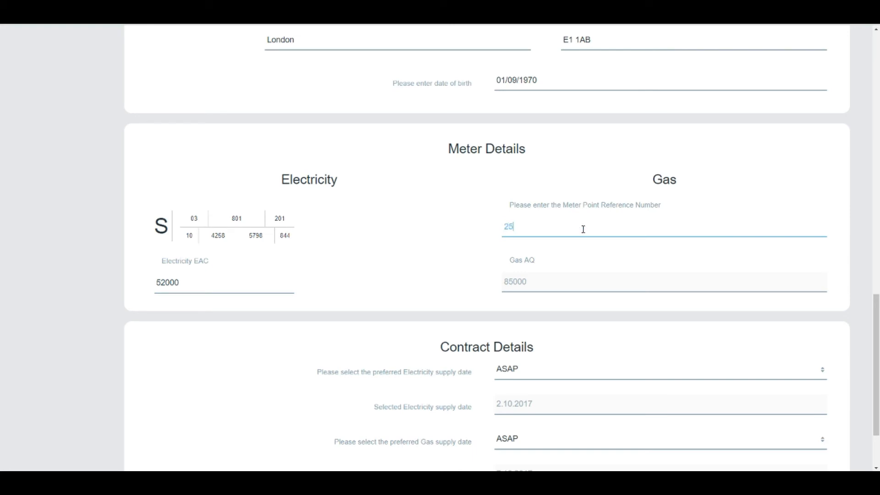
{"action": "type", "text": "4866681"}
{"action": "scroll", "coordinate": [583, 229], "scroll_direction": "down", "scroll_amount": 2}
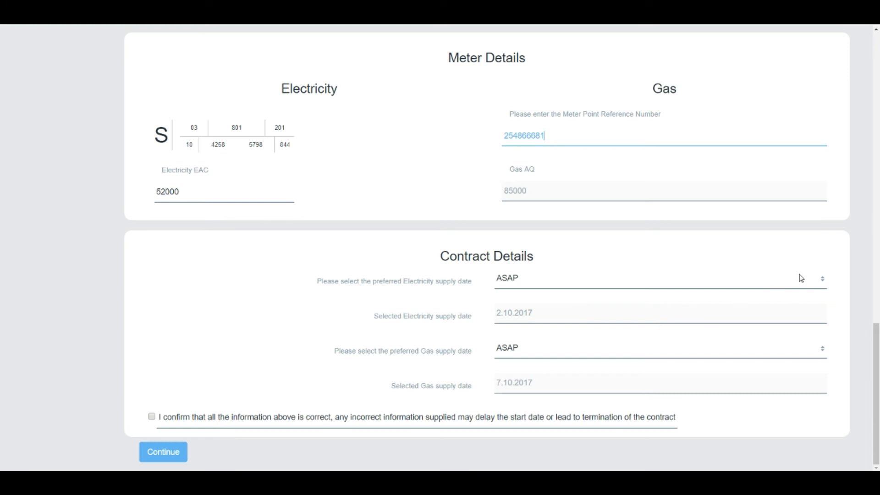
Set both the electricity and gas supply dates to 01/01/2018
{"action": "left_click", "coordinate": [825, 280]}
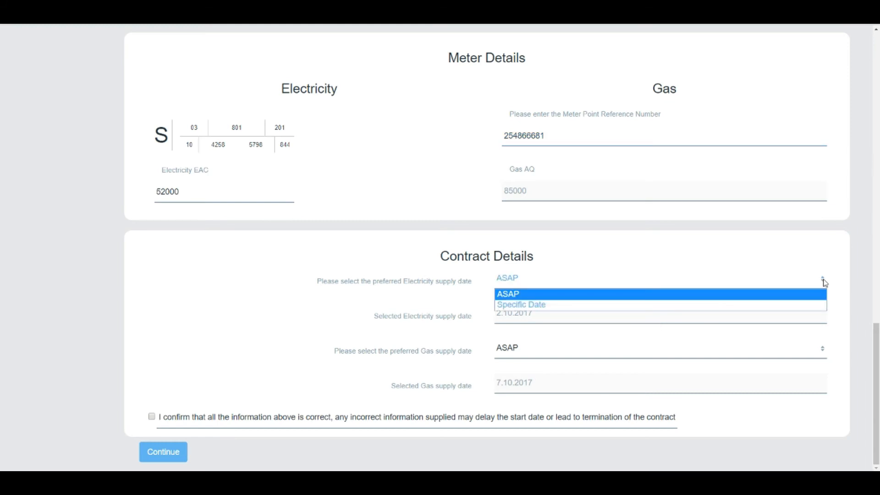
{"action": "left_click", "coordinate": [815, 305]}
{"action": "left_click", "coordinate": [729, 319]}
{"action": "type", "text": "0"}
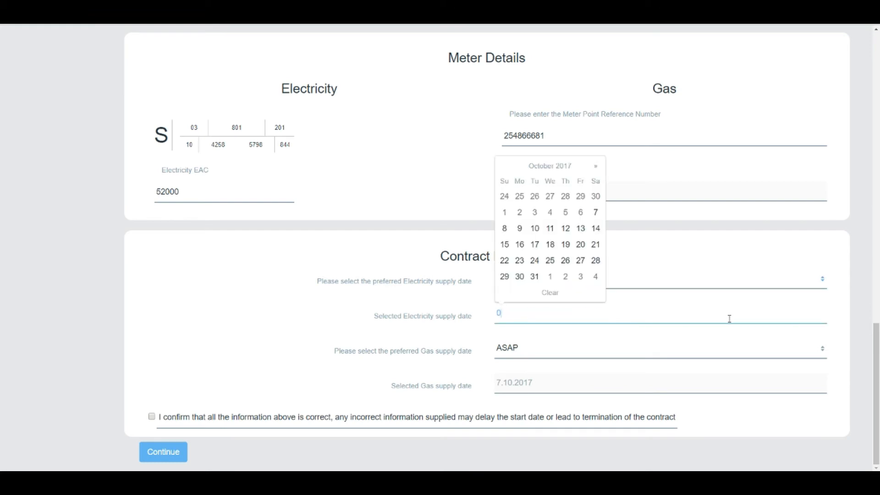
{"action": "type", "text": "1/01"}
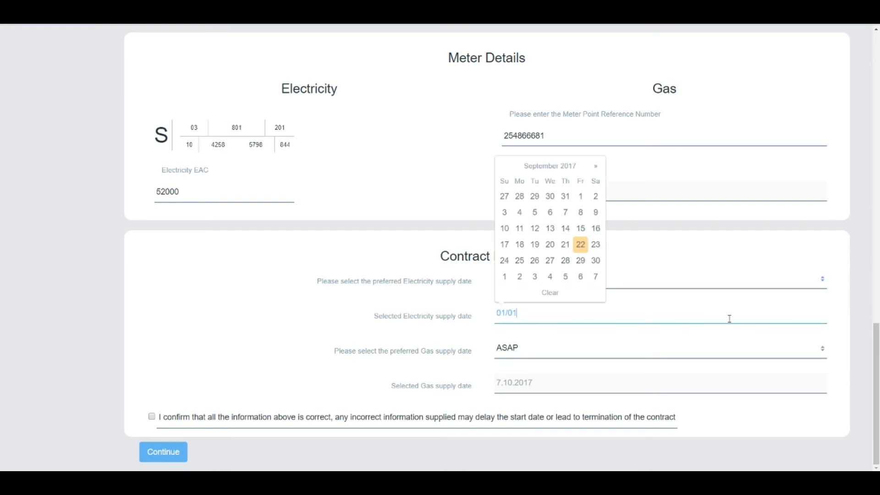
{"action": "type", "text": "/2018"}
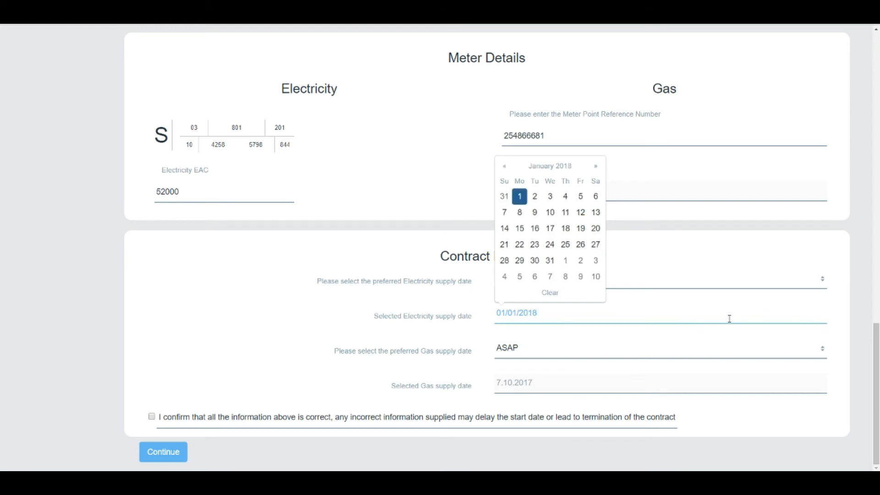
{"action": "left_click", "coordinate": [781, 352]}
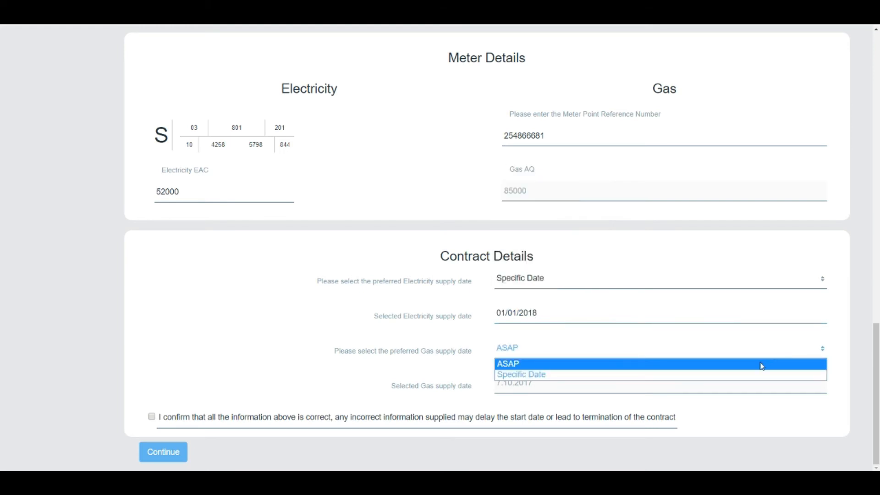
{"action": "left_click", "coordinate": [756, 375]}
{"action": "left_click", "coordinate": [702, 389]}
{"action": "type", "text": "01"}
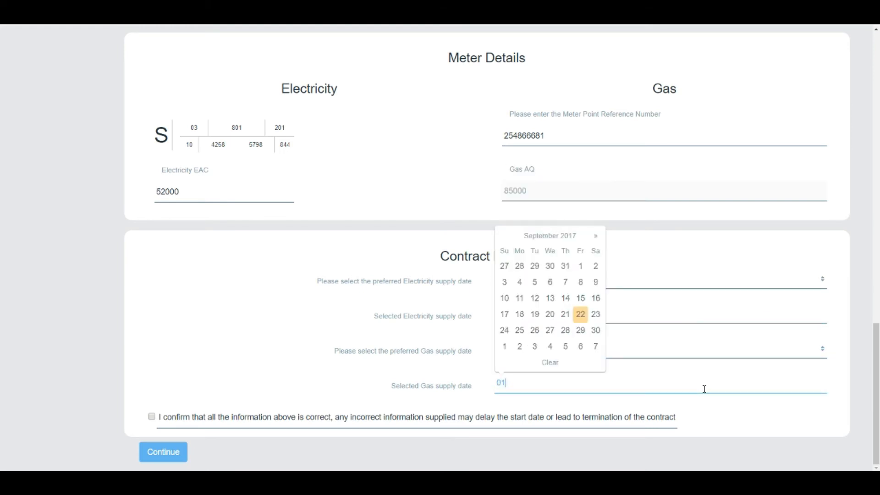
{"action": "type", "text": "/01/2018"}
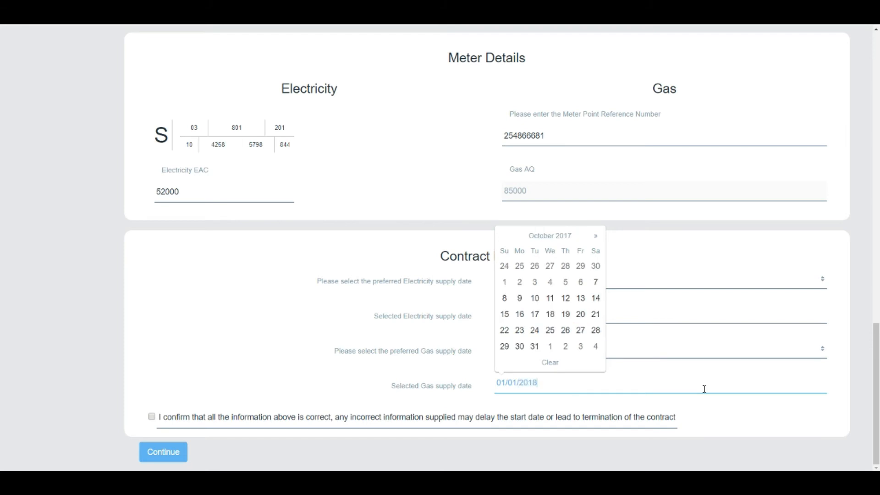
{"action": "left_click", "coordinate": [523, 272]}
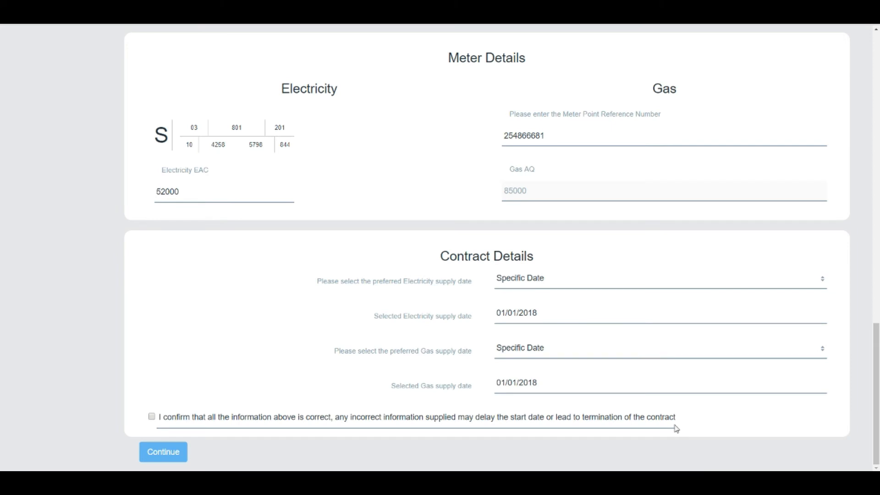
Tick the confirmation that all the information above is correct
{"action": "scroll", "coordinate": [507, 422], "scroll_direction": "up", "scroll_amount": 10}
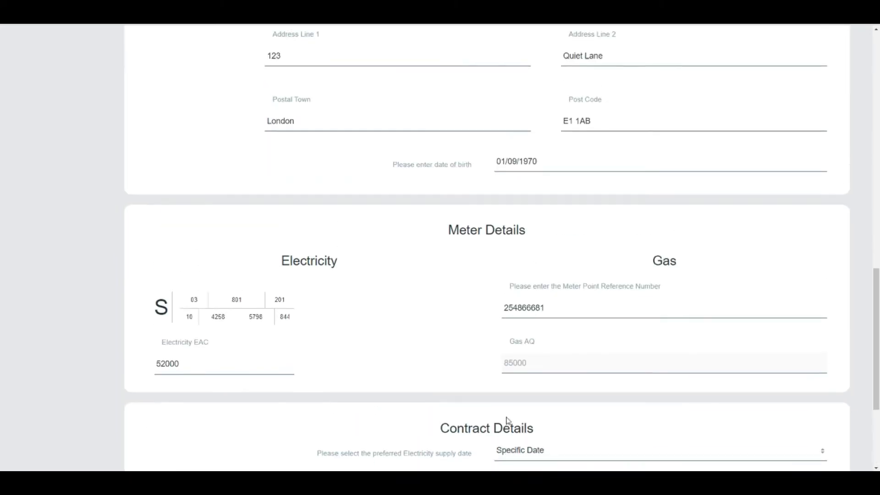
{"action": "scroll", "coordinate": [513, 415], "scroll_direction": "down", "scroll_amount": 10}
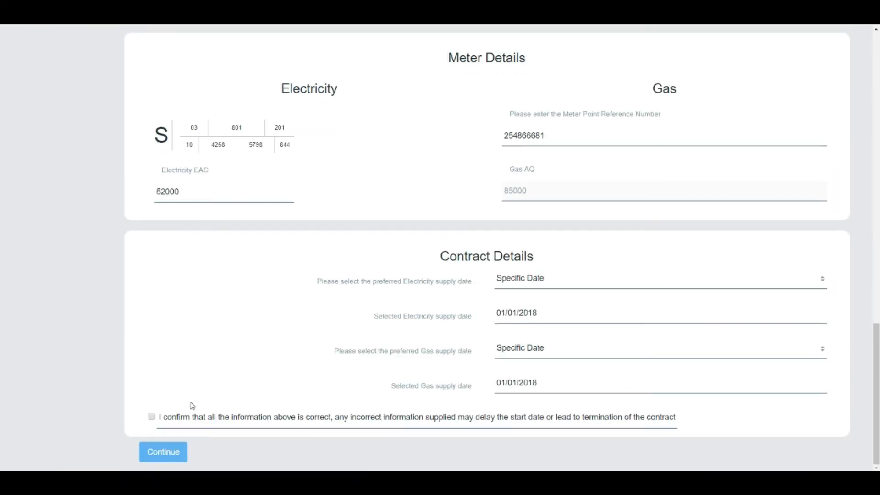
{"action": "left_click", "coordinate": [152, 416]}
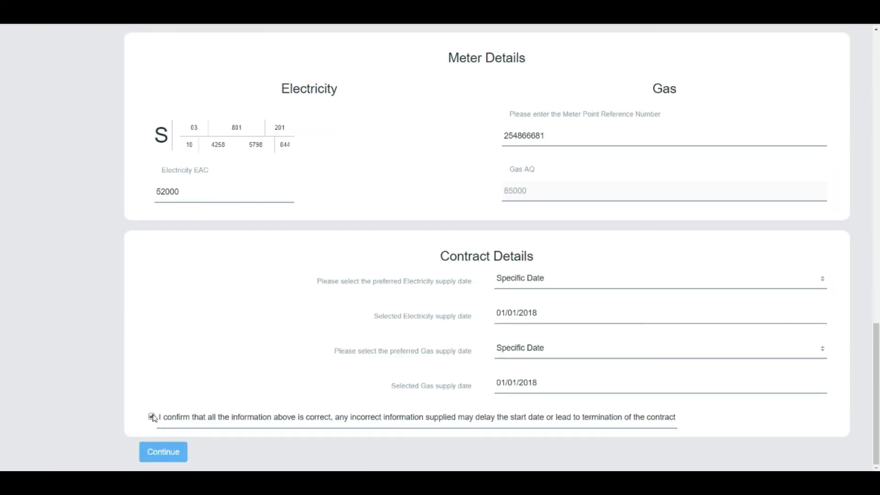
Submit the meter details, then upload Example LOA.pdf as the letter of authority
{"action": "left_click", "coordinate": [167, 458]}
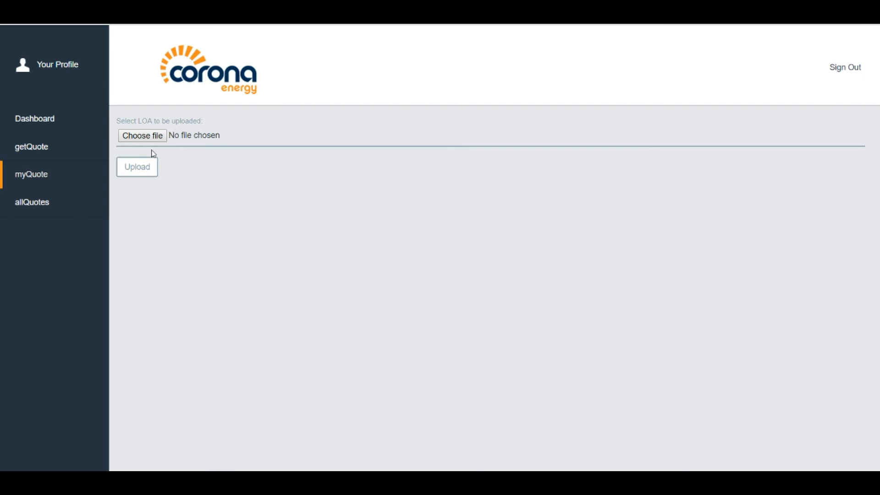
{"action": "left_click", "coordinate": [131, 135]}
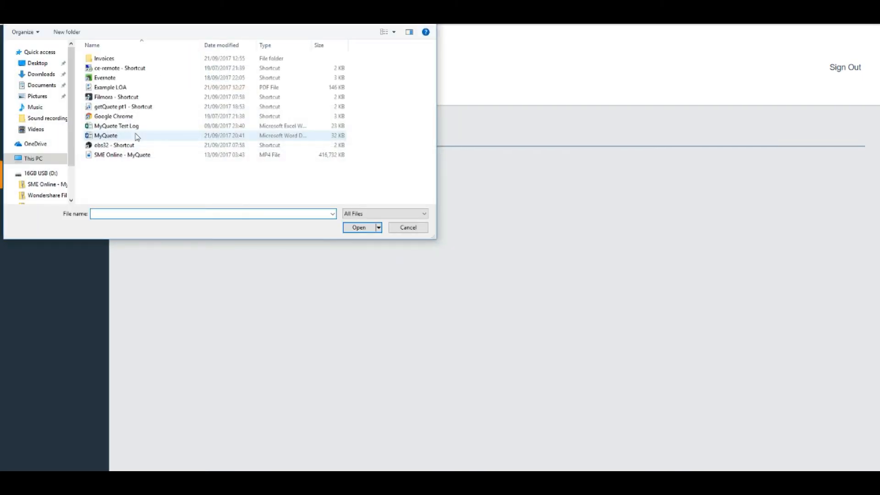
{"action": "left_click", "coordinate": [130, 89]}
{"action": "left_click", "coordinate": [357, 228]}
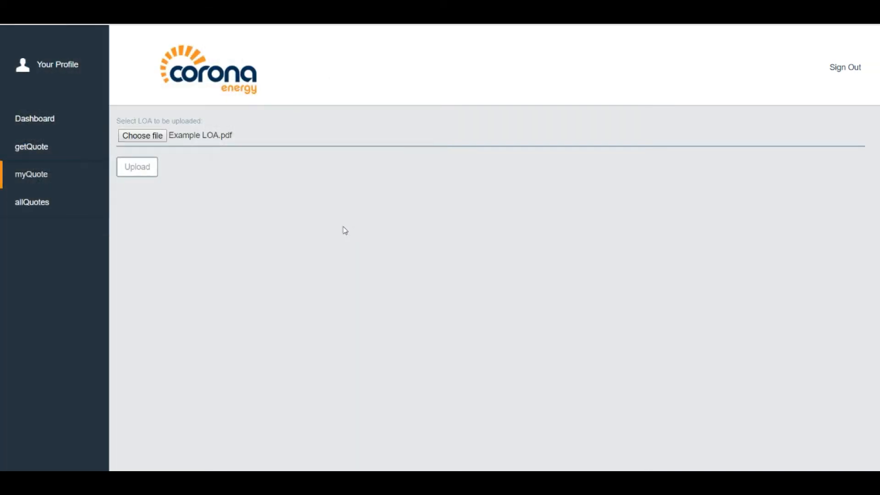
{"action": "left_click", "coordinate": [137, 170]}
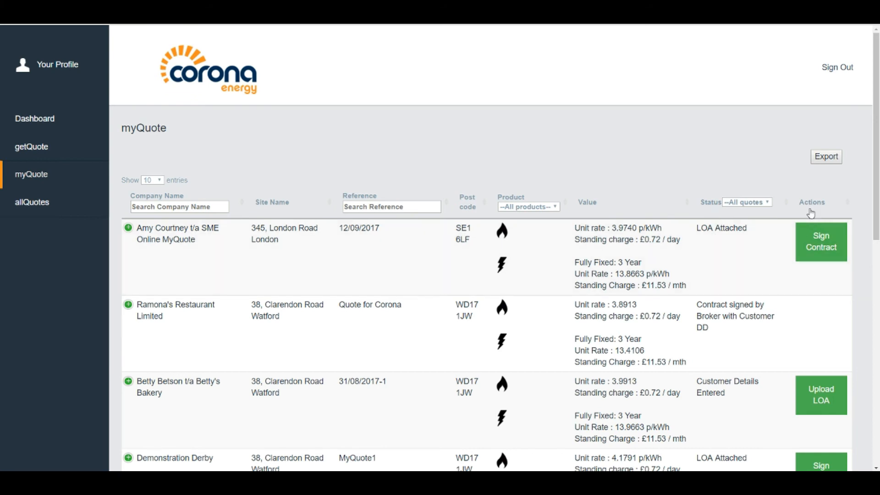
Use Sign Contract on the top 12/09/2017 quote to send it for customer signing
{"action": "left_click", "coordinate": [829, 250]}
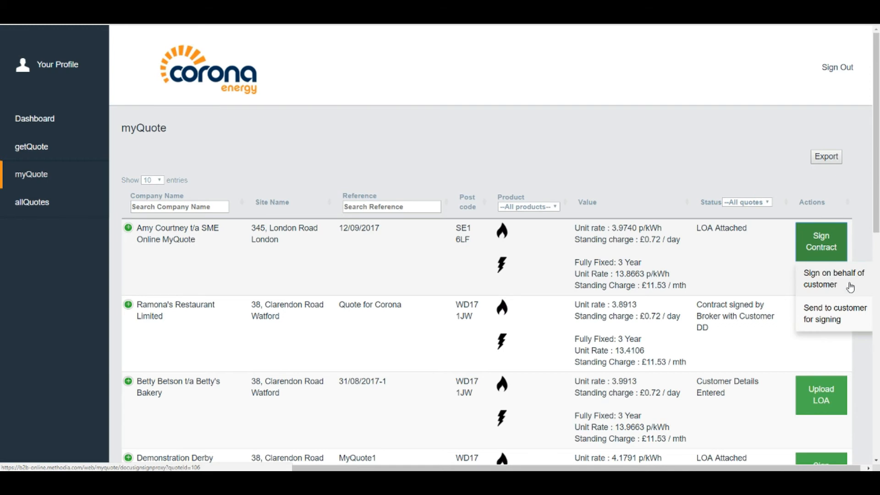
{"action": "left_click", "coordinate": [852, 322]}
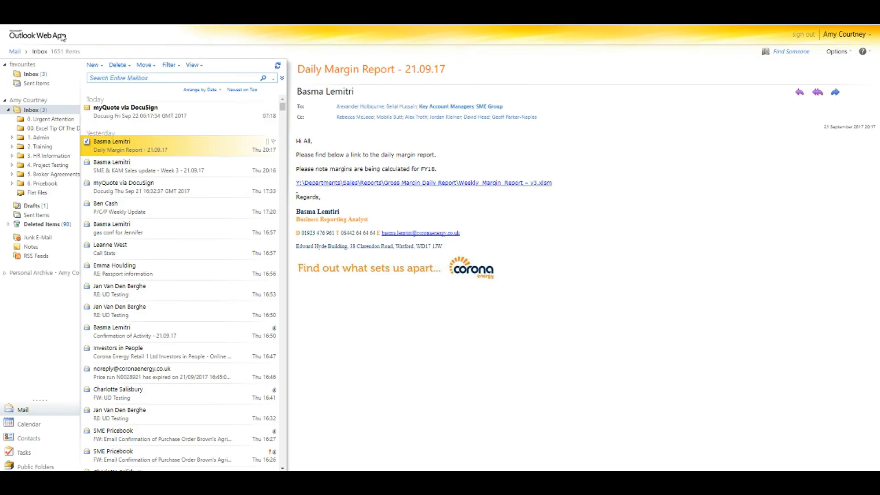
Open the 'myQuote via DocuSign' email, show its blocked images, and choose REVIEW DOCUMENTS
{"action": "left_click", "coordinate": [147, 117]}
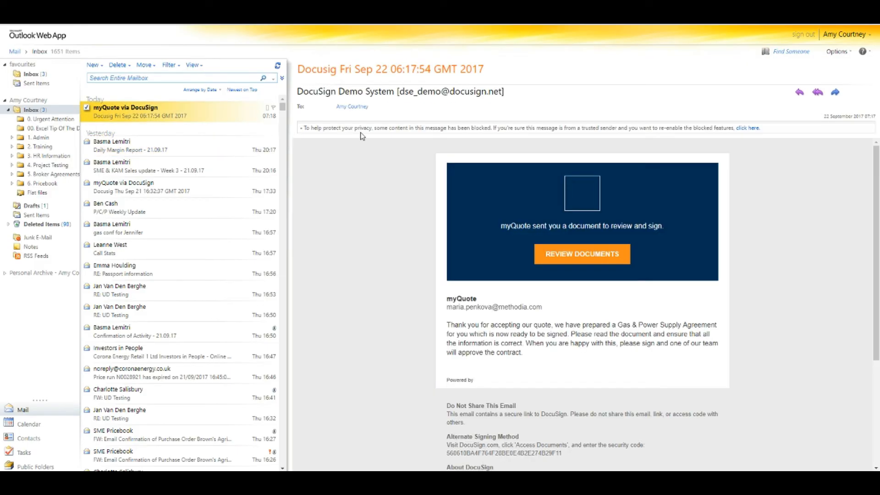
{"action": "left_click", "coordinate": [746, 127]}
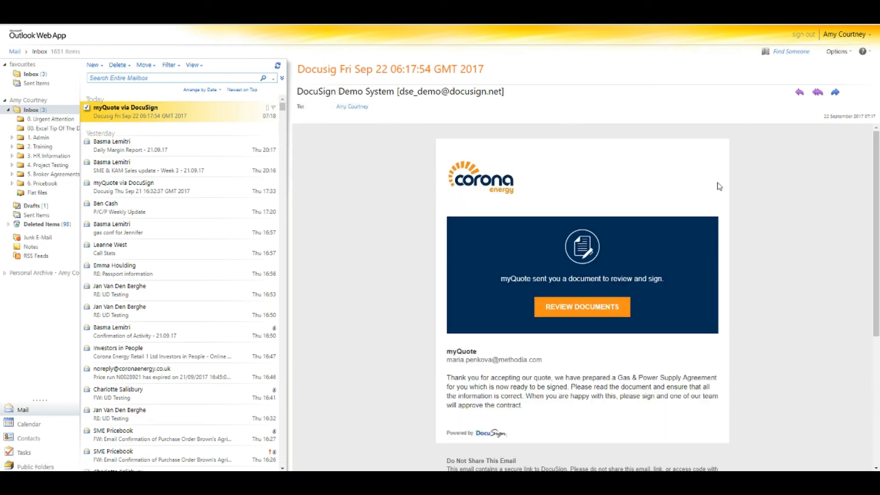
{"action": "scroll", "coordinate": [786, 299], "scroll_direction": "down", "scroll_amount": 1}
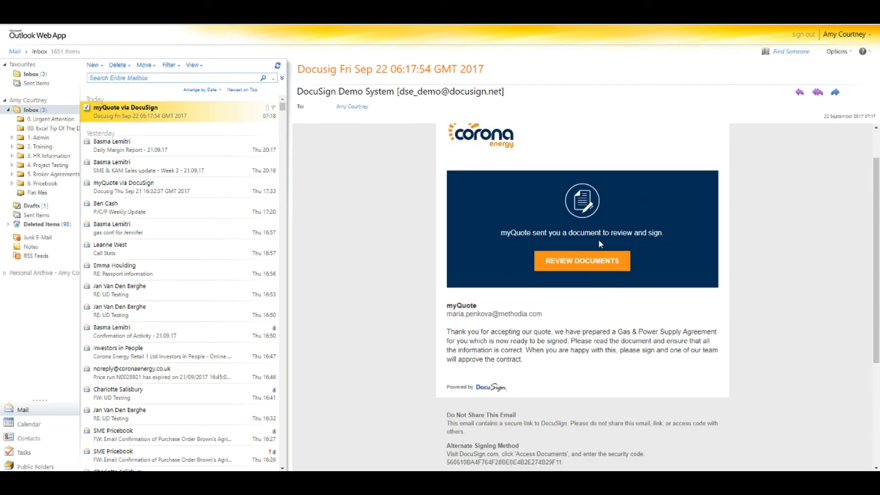
{"action": "left_click", "coordinate": [579, 264]}
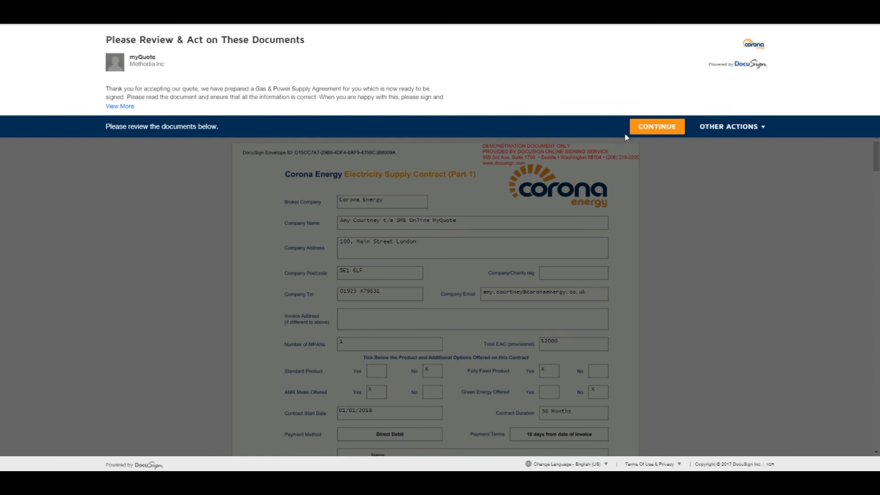
Continue into the DocuSign signing session and scroll through the electricity supply contract pages
{"action": "left_click", "coordinate": [654, 136]}
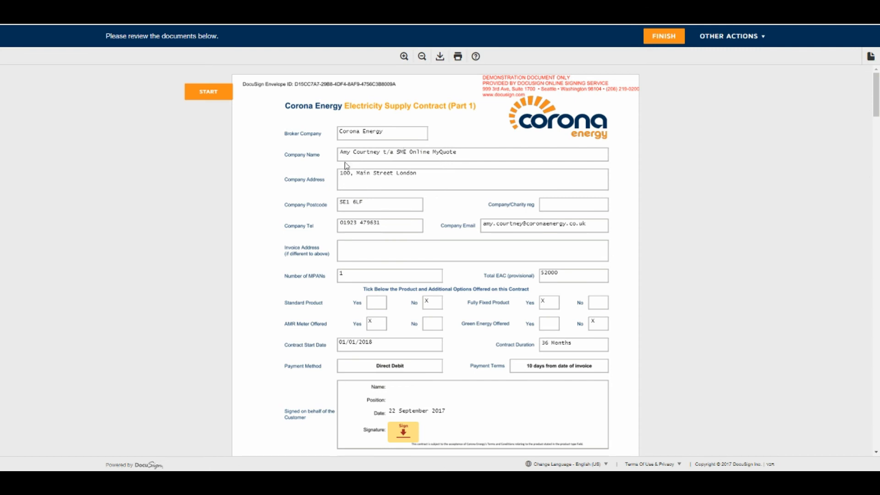
{"action": "scroll", "coordinate": [466, 296], "scroll_direction": "down", "scroll_amount": 2}
{"action": "scroll", "coordinate": [465, 294], "scroll_direction": "down", "scroll_amount": 8}
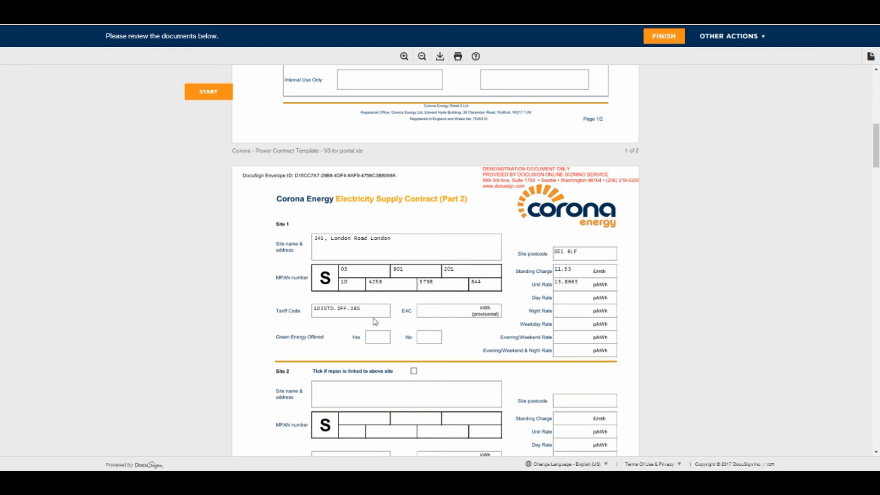
{"action": "scroll", "coordinate": [375, 321], "scroll_direction": "up", "scroll_amount": 8}
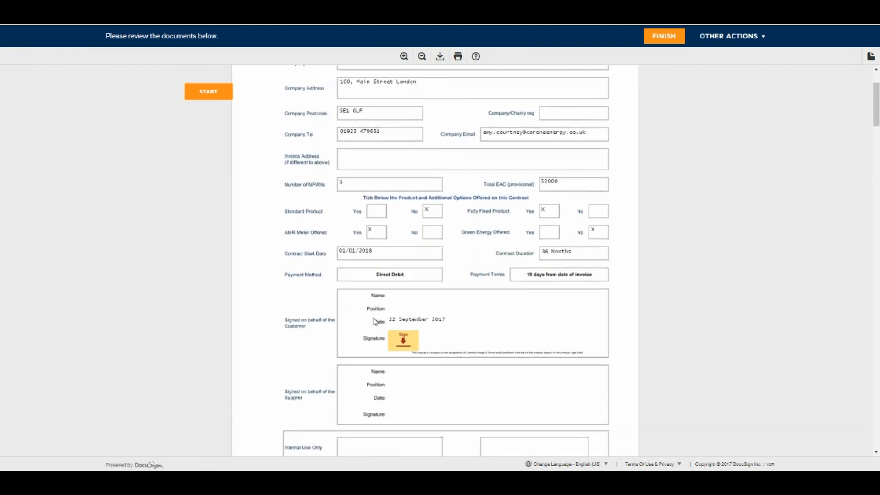
{"action": "scroll", "coordinate": [375, 321], "scroll_direction": "up", "scroll_amount": 2}
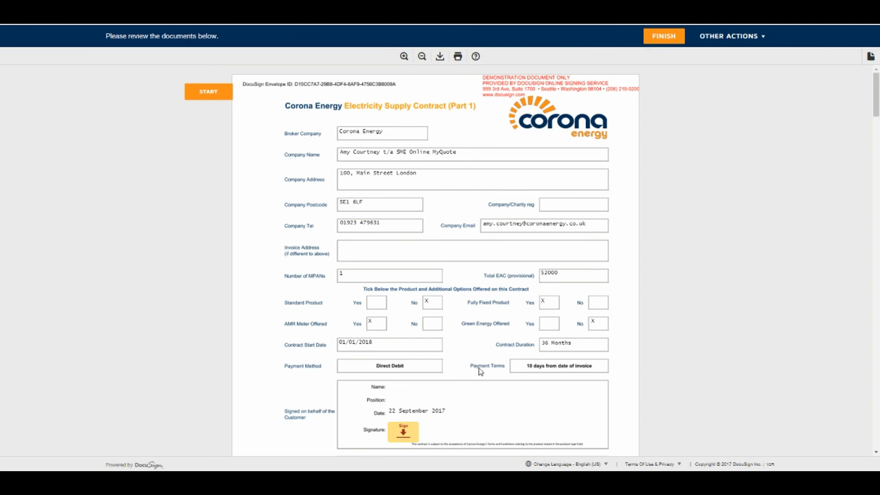
Look at the OTHER ACTIONS menu options, close it, and scroll down the contract
{"action": "left_click", "coordinate": [763, 41]}
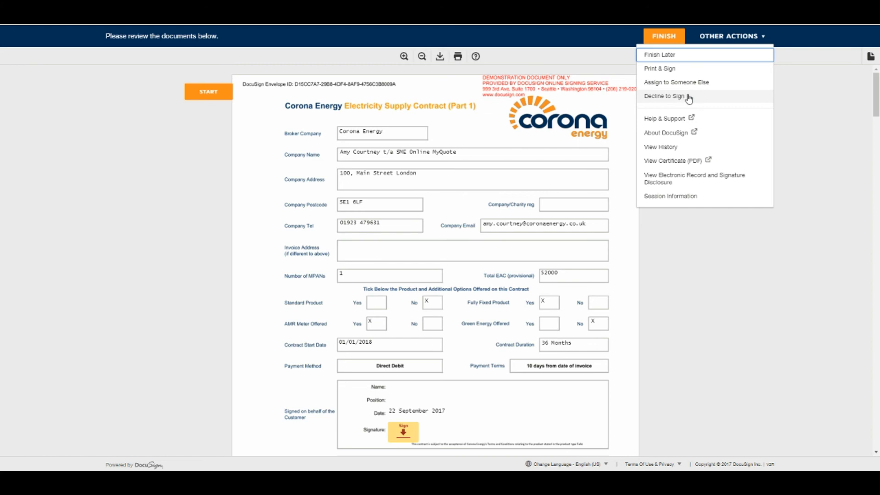
{"action": "left_click", "coordinate": [800, 99]}
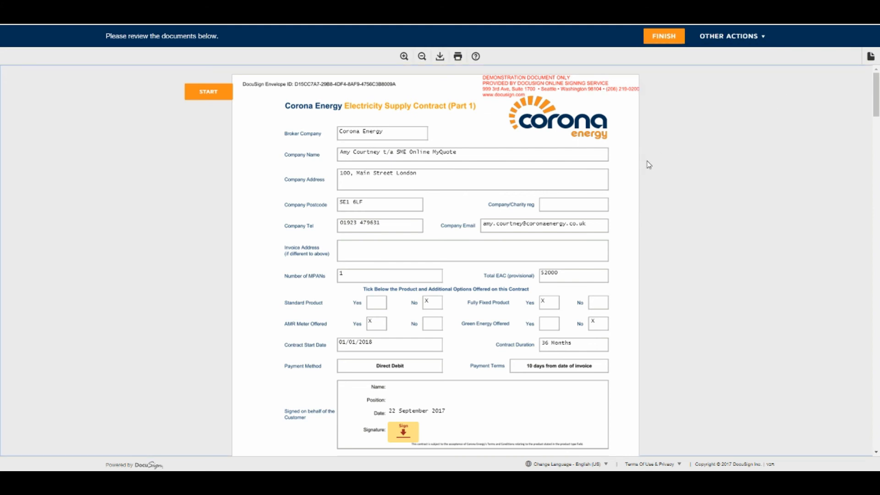
{"action": "scroll", "coordinate": [555, 305], "scroll_direction": "down", "scroll_amount": 2}
{"action": "scroll", "coordinate": [556, 303], "scroll_direction": "down", "scroll_amount": 1}
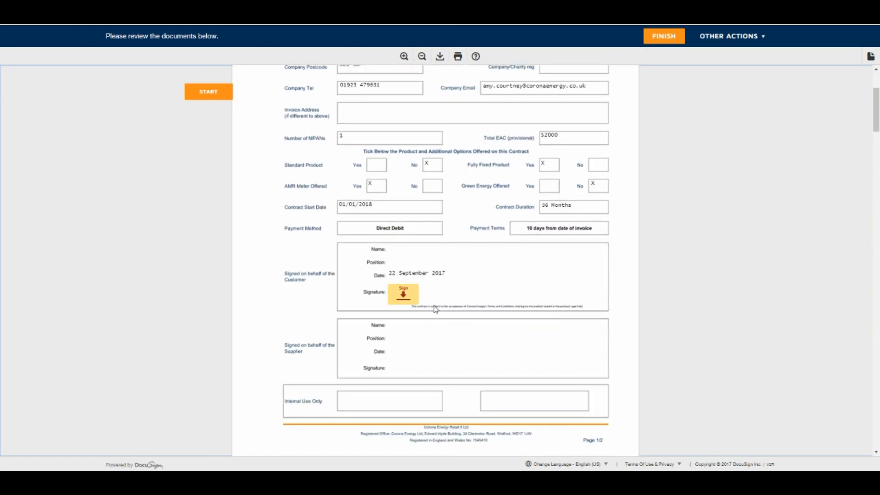
Hand-draw the customer's signature and adopt it to sign the electricity contract
{"action": "left_click", "coordinate": [405, 295]}
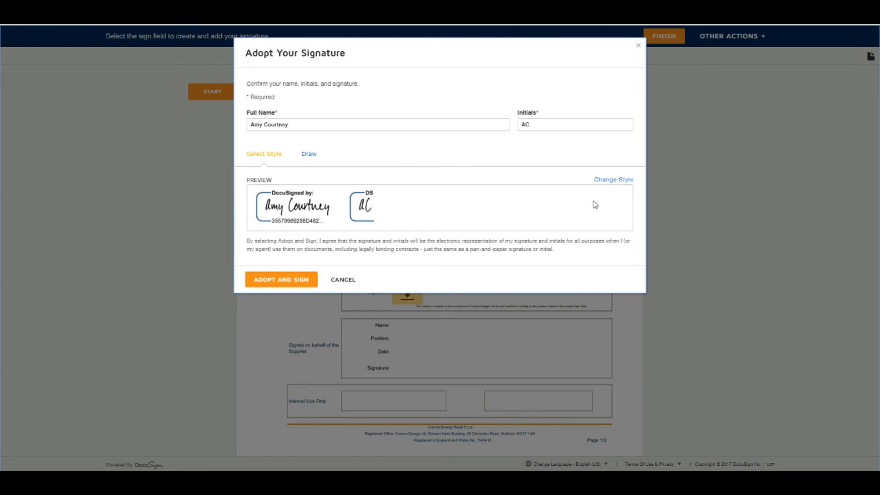
{"action": "left_click", "coordinate": [621, 183]}
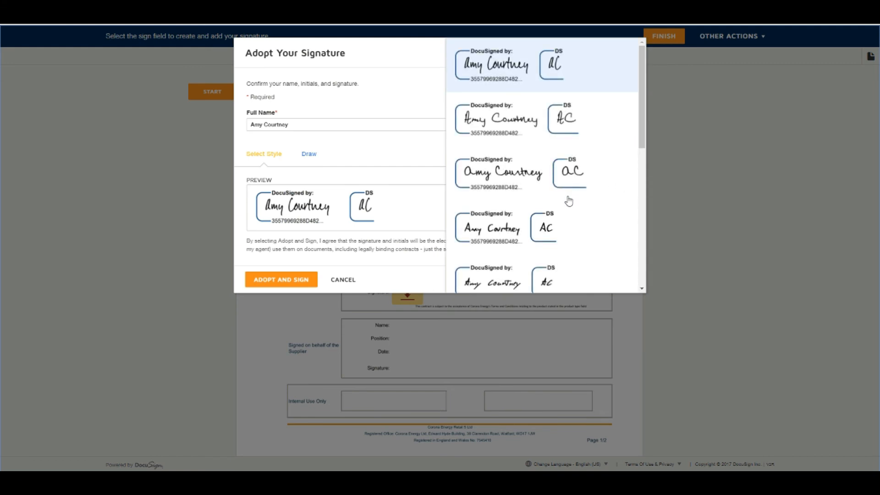
{"action": "scroll", "coordinate": [568, 187], "scroll_direction": "down", "scroll_amount": 4}
{"action": "scroll", "coordinate": [557, 190], "scroll_direction": "down", "scroll_amount": 1}
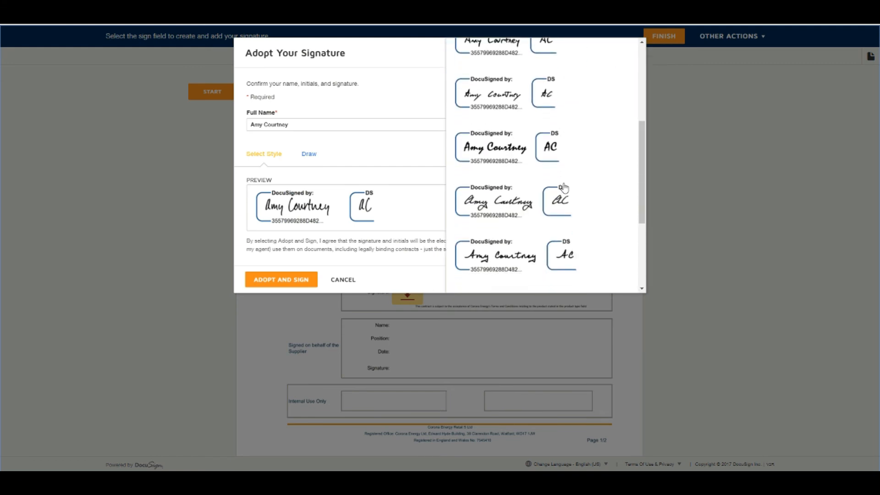
{"action": "left_click", "coordinate": [515, 169]}
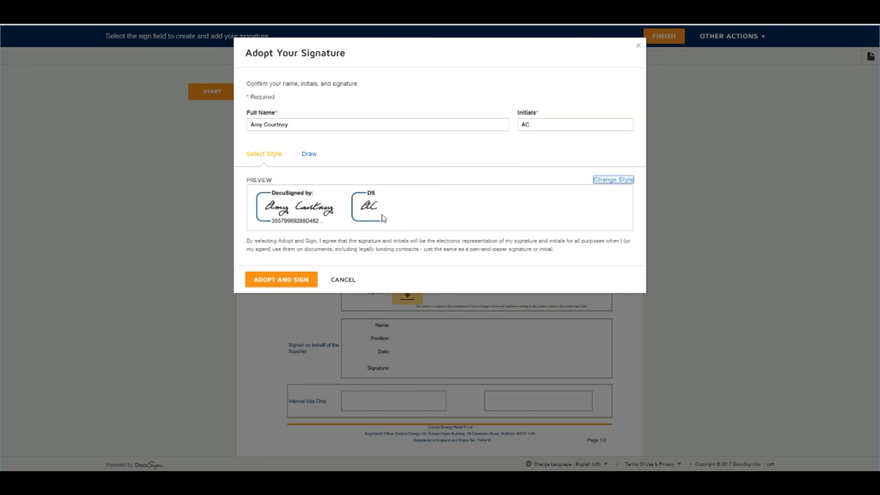
{"action": "left_click", "coordinate": [308, 154]}
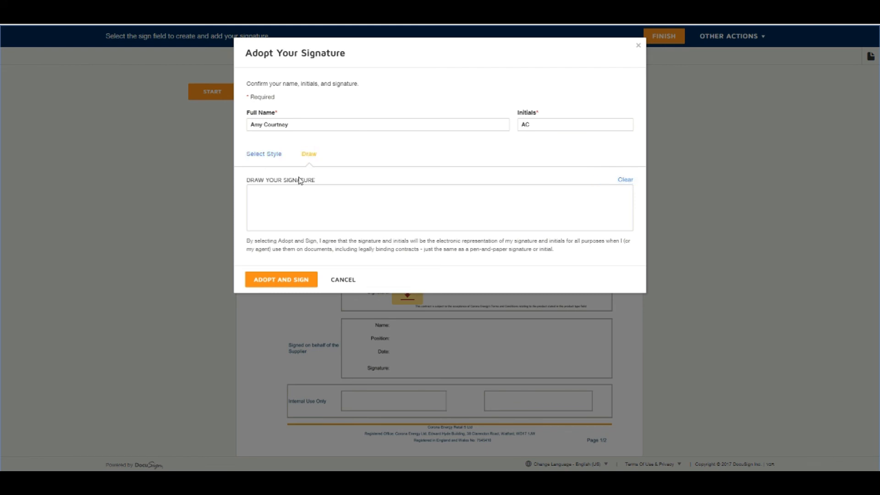
{"action": "mouse_move", "coordinate": [251, 222]}
{"action": "left_mouse_down"}
{"action": "mouse_move", "coordinate": [294, 228]}
{"action": "mouse_move", "coordinate": [287, 200]}
{"action": "mouse_move", "coordinate": [330, 213]}
{"action": "mouse_move", "coordinate": [304, 217]}
{"action": "left_mouse_up"}
{"action": "mouse_move", "coordinate": [360, 197]}
{"action": "left_mouse_down"}
{"action": "mouse_move", "coordinate": [338, 212]}
{"action": "mouse_move", "coordinate": [375, 209]}
{"action": "mouse_move", "coordinate": [344, 202]}
{"action": "mouse_move", "coordinate": [368, 210]}
{"action": "left_mouse_up"}
{"action": "left_click", "coordinate": [360, 203]}
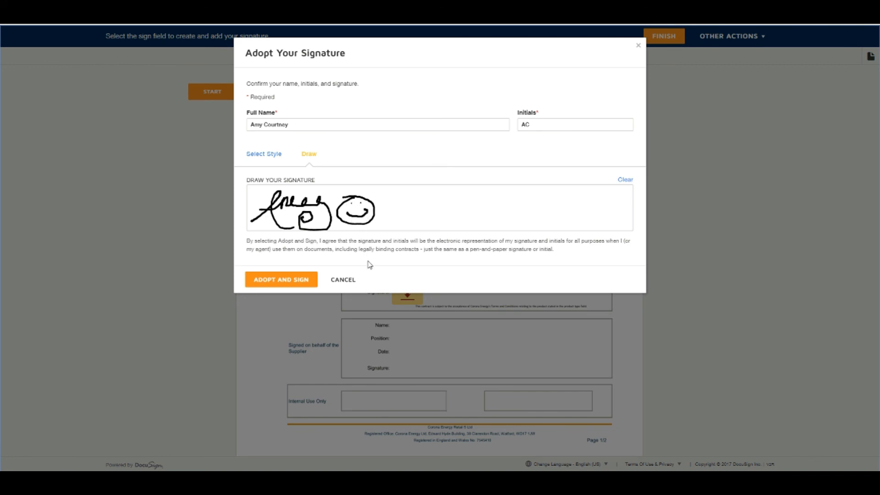
{"action": "left_click", "coordinate": [277, 285]}
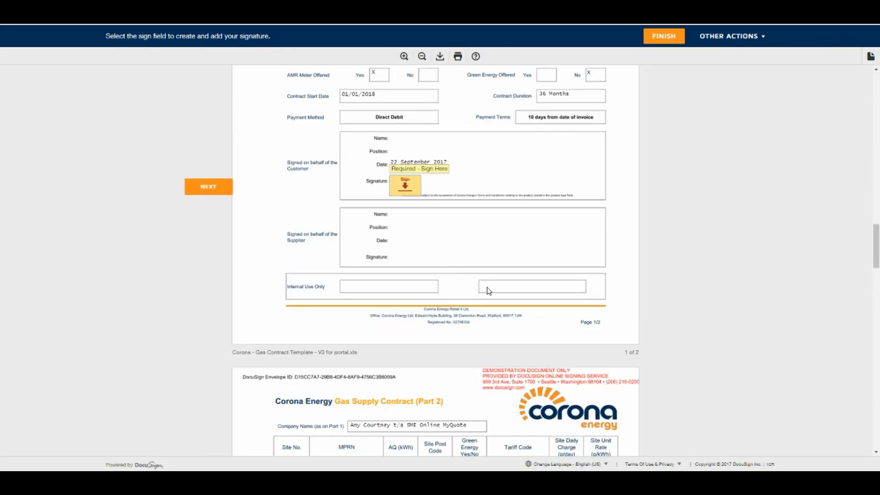
Scroll through the pages to the gas contract's Part 2 with its pre-filled meter details
{"action": "scroll", "coordinate": [489, 290], "scroll_direction": "up", "scroll_amount": 15}
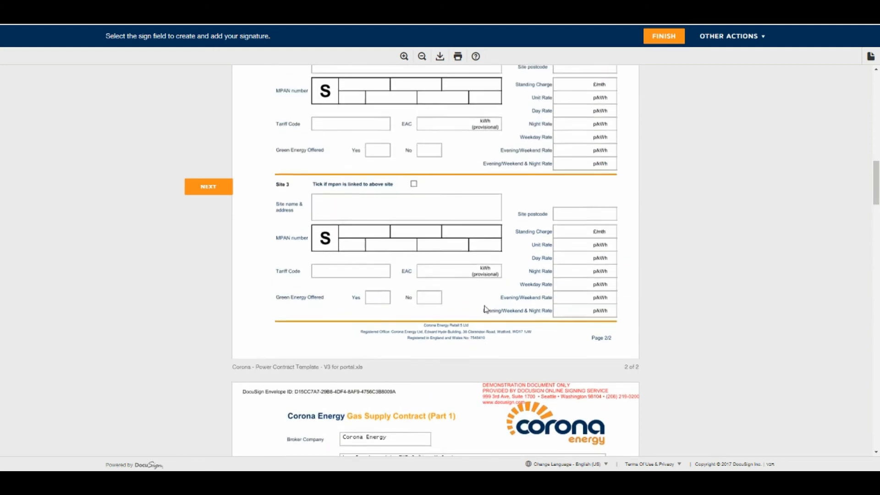
{"action": "scroll", "coordinate": [486, 309], "scroll_direction": "up", "scroll_amount": 15}
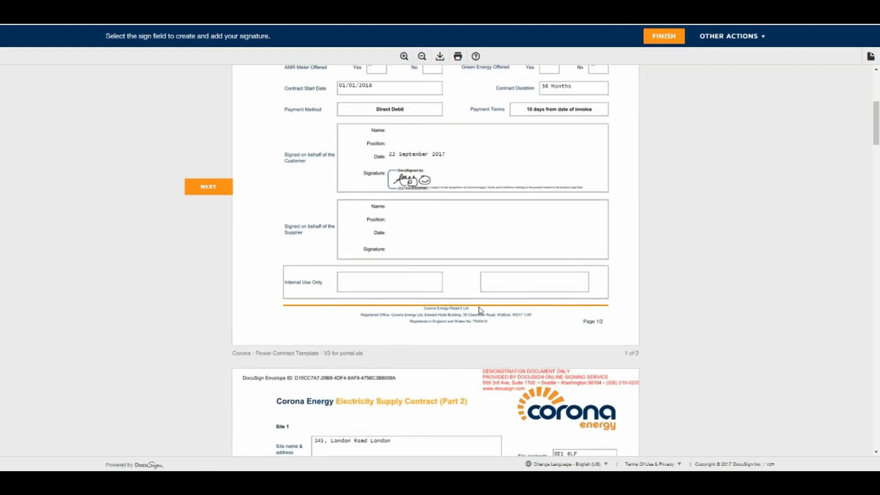
{"action": "scroll", "coordinate": [480, 310], "scroll_direction": "up", "scroll_amount": 1}
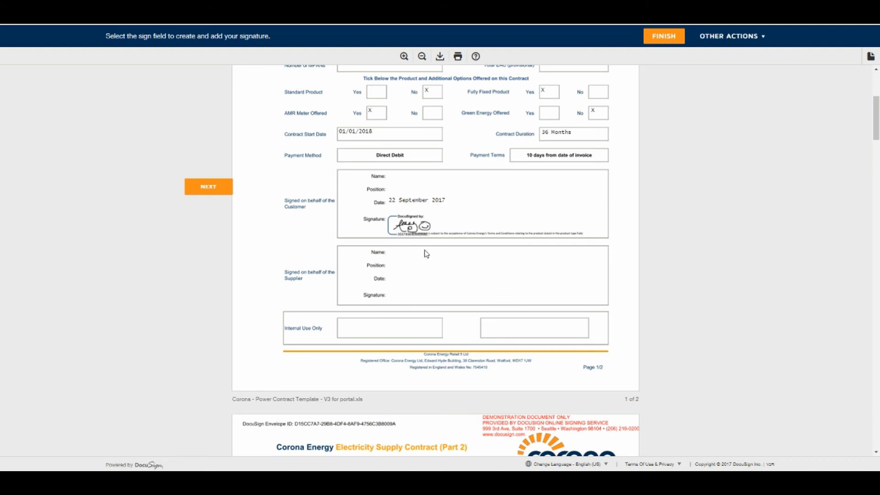
{"action": "scroll", "coordinate": [426, 254], "scroll_direction": "down", "scroll_amount": 7}
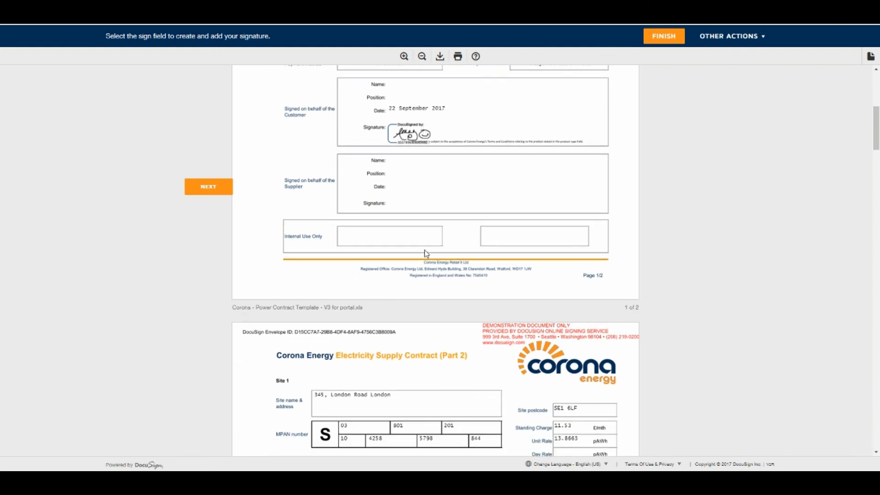
{"action": "scroll", "coordinate": [426, 253], "scroll_direction": "down", "scroll_amount": 12}
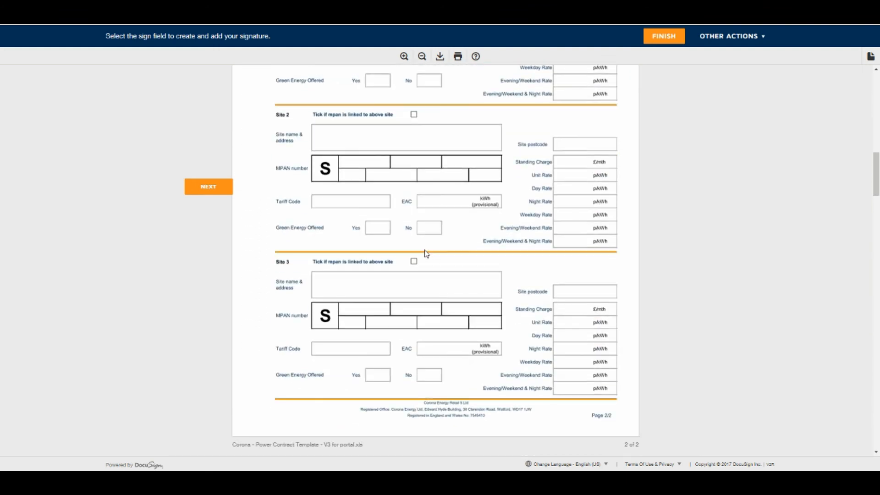
{"action": "scroll", "coordinate": [427, 253], "scroll_direction": "down", "scroll_amount": 2}
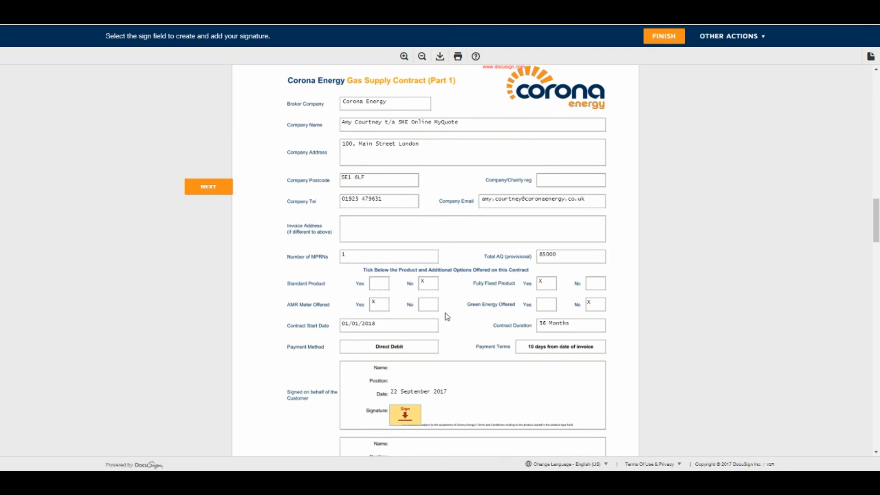
{"action": "scroll", "coordinate": [446, 317], "scroll_direction": "down", "scroll_amount": 10}
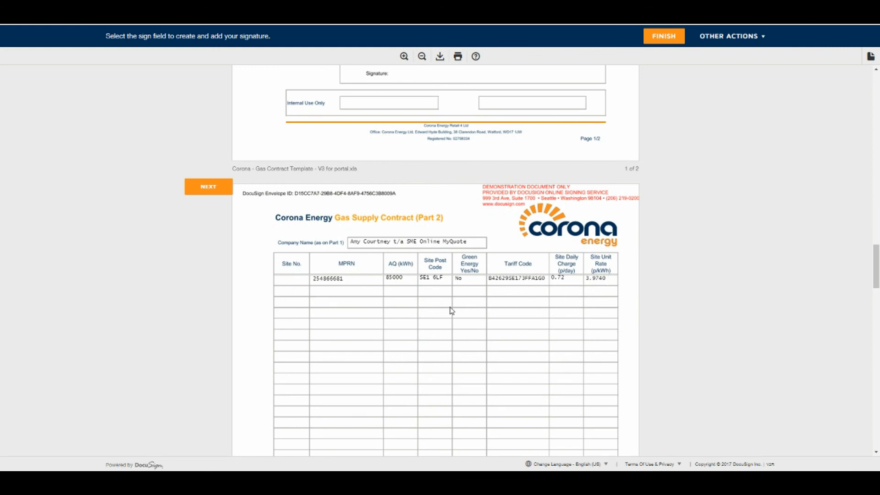
{"action": "scroll", "coordinate": [448, 310], "scroll_direction": "up", "scroll_amount": 4}
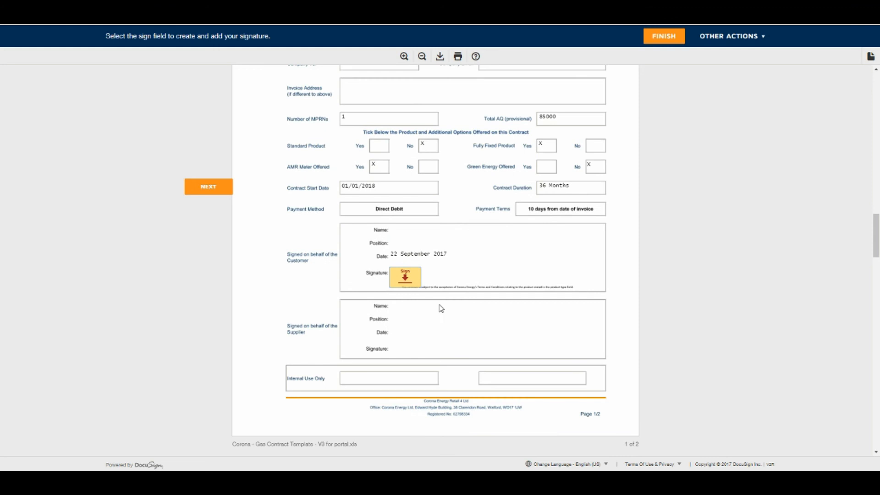
Sign the gas contract's customer signature box, then scroll to the blank electricity Direct Debit mandate
{"action": "left_click", "coordinate": [402, 278]}
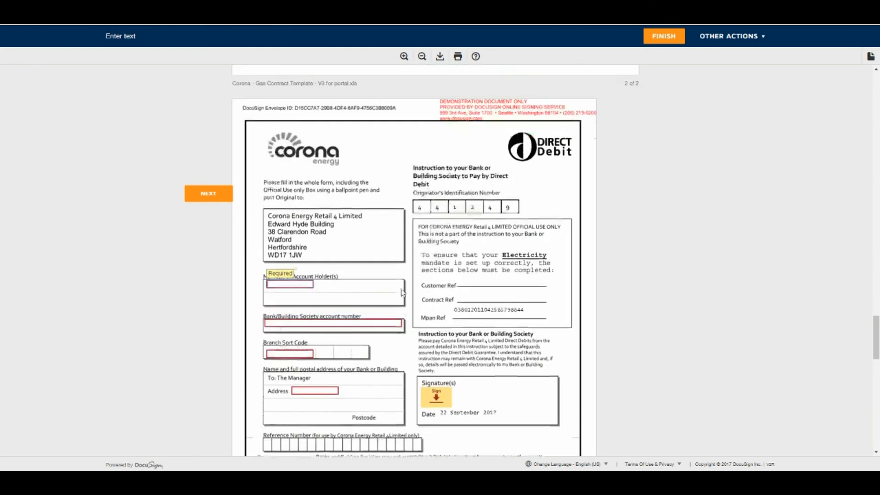
{"action": "scroll", "coordinate": [405, 315], "scroll_direction": "up", "scroll_amount": 6}
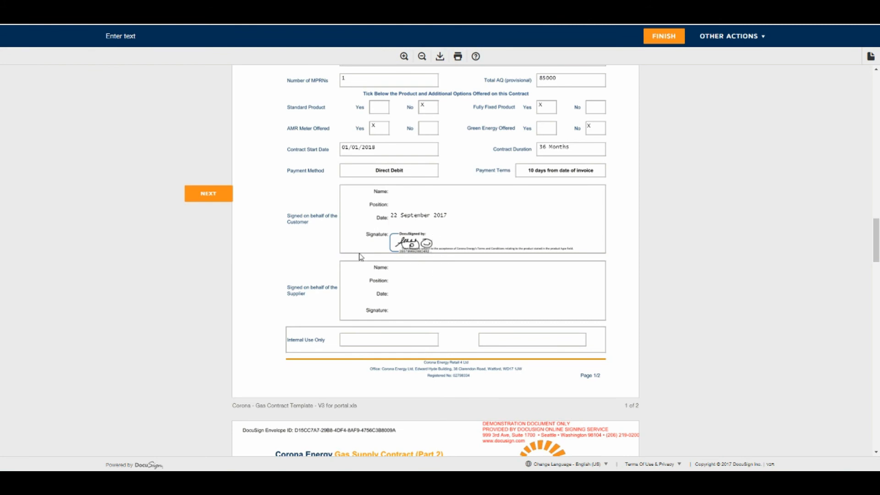
{"action": "scroll", "coordinate": [416, 309], "scroll_direction": "down", "scroll_amount": 5}
{"action": "scroll", "coordinate": [416, 309], "scroll_direction": "down", "scroll_amount": 8}
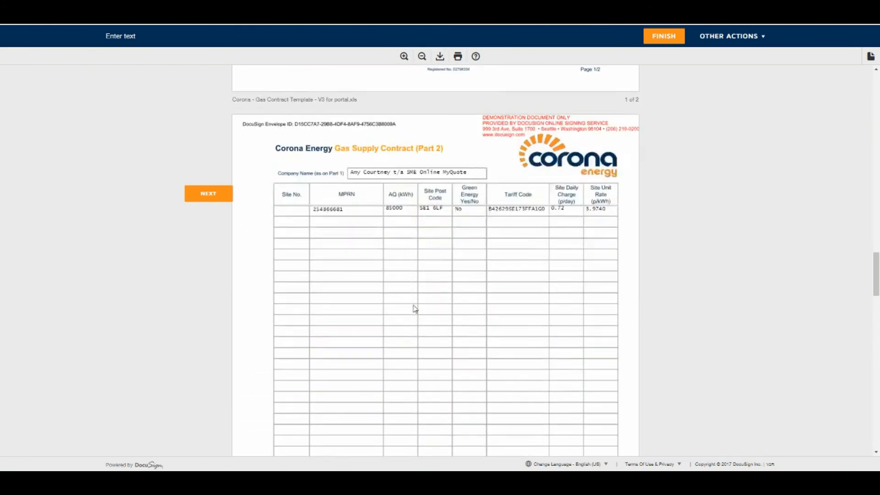
{"action": "scroll", "coordinate": [410, 302], "scroll_direction": "down", "scroll_amount": 5}
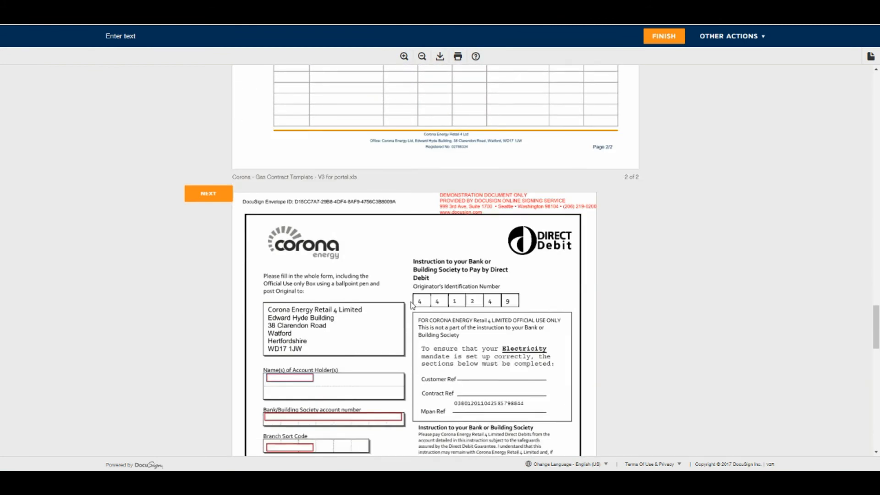
{"action": "scroll", "coordinate": [411, 302], "scroll_direction": "down", "scroll_amount": 1}
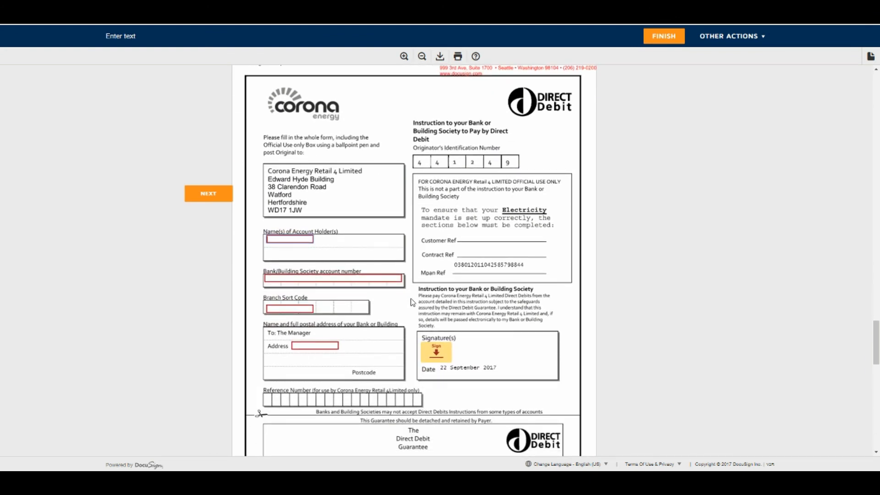
{"action": "scroll", "coordinate": [412, 303], "scroll_direction": "down", "scroll_amount": 10}
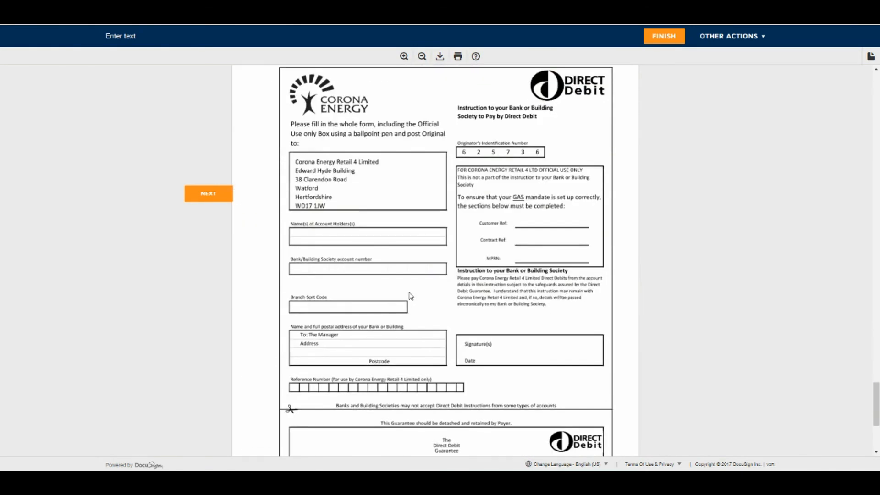
{"action": "scroll", "coordinate": [411, 298], "scroll_direction": "down", "scroll_amount": 1}
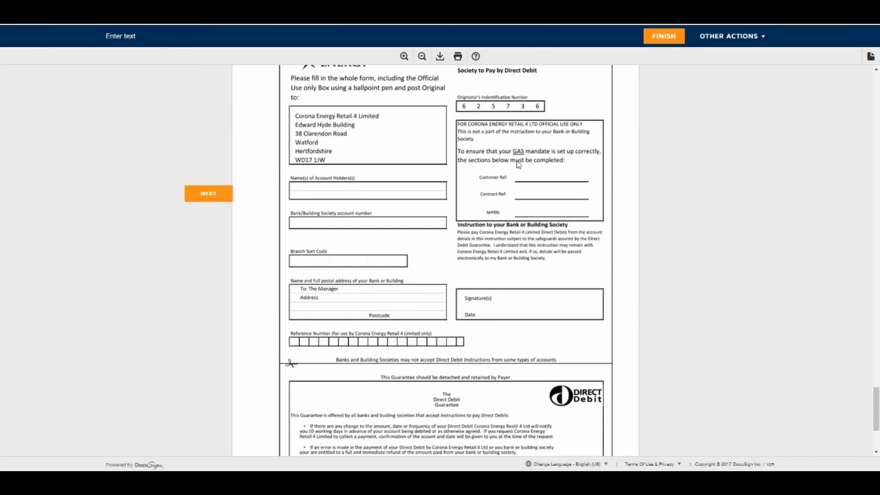
{"action": "scroll", "coordinate": [519, 228], "scroll_direction": "up", "scroll_amount": 2}
{"action": "scroll", "coordinate": [519, 227], "scroll_direction": "up", "scroll_amount": 11}
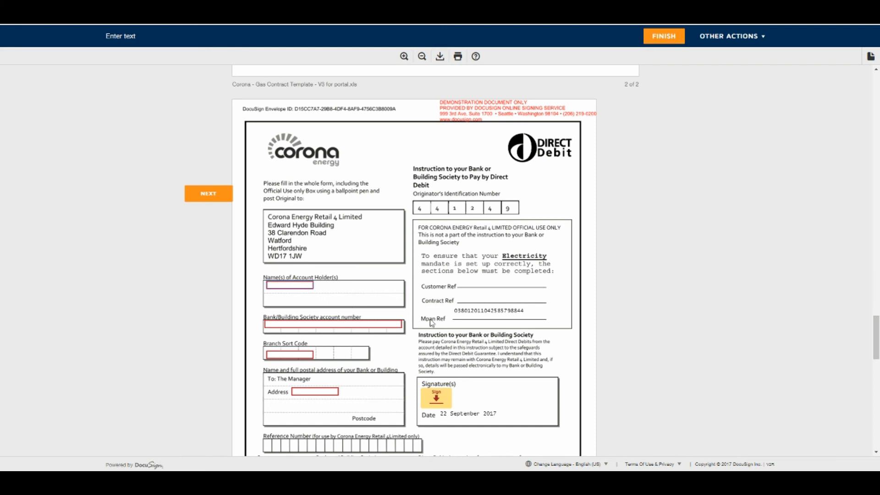
Fill in the mandate's account holder name, account number, sort code and bank address
{"action": "type", "text": "il"}
{"action": "type", "text": "s"}
{"action": "left_click", "coordinate": [381, 326]}
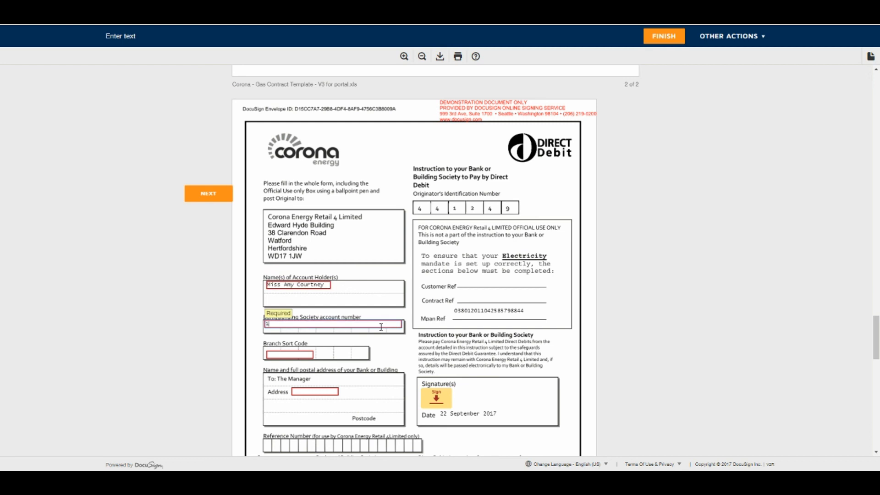
{"action": "left_click", "coordinate": [289, 353]}
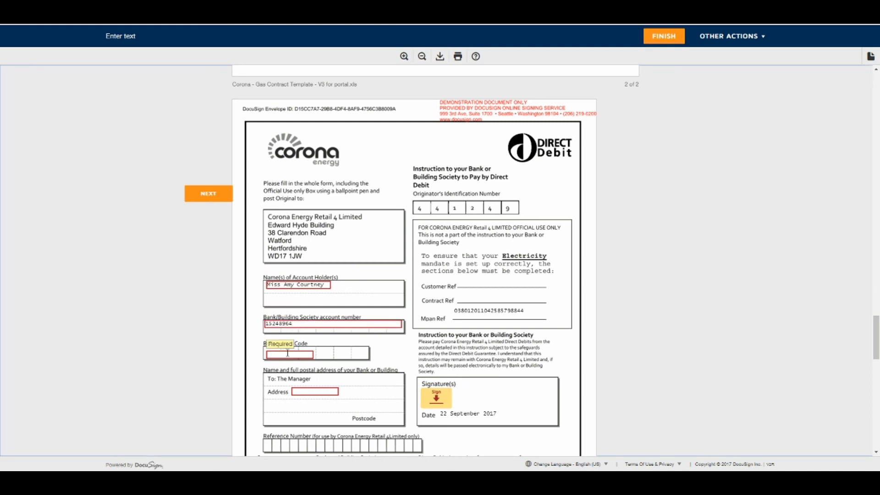
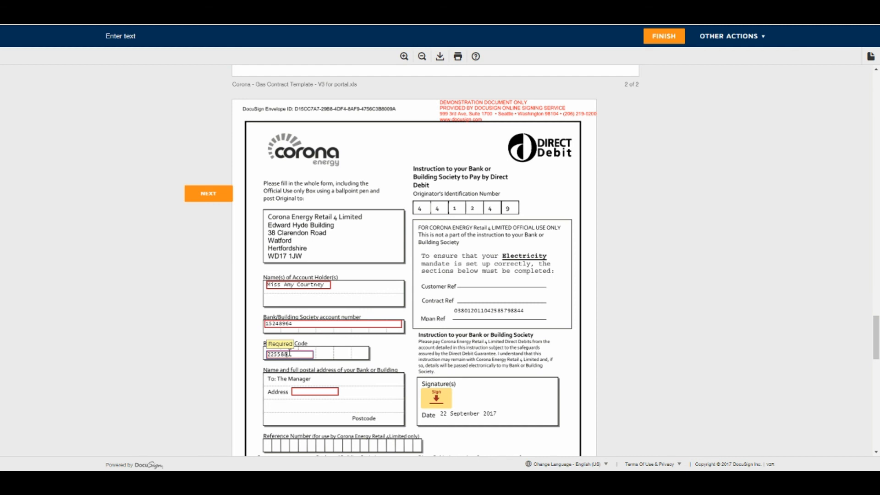
{"action": "left_click", "coordinate": [308, 392]}
{"action": "type", "text": "The "}
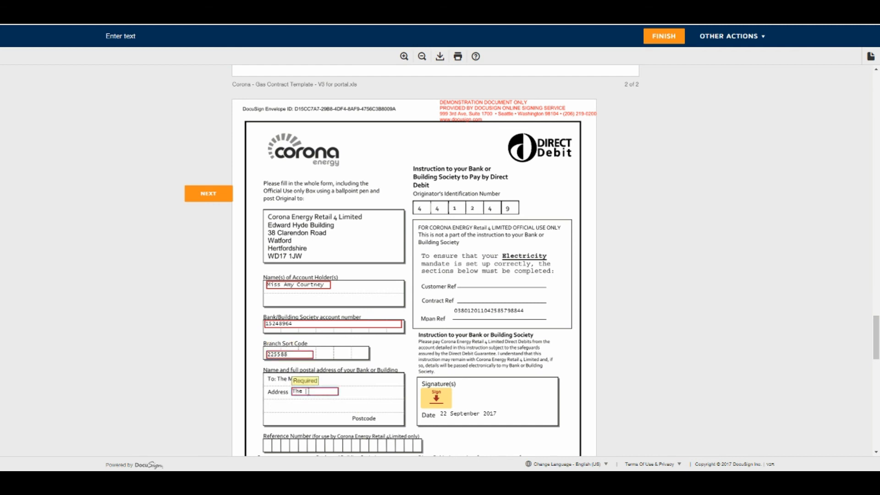
{"action": "type", "text": "Bank - London"}
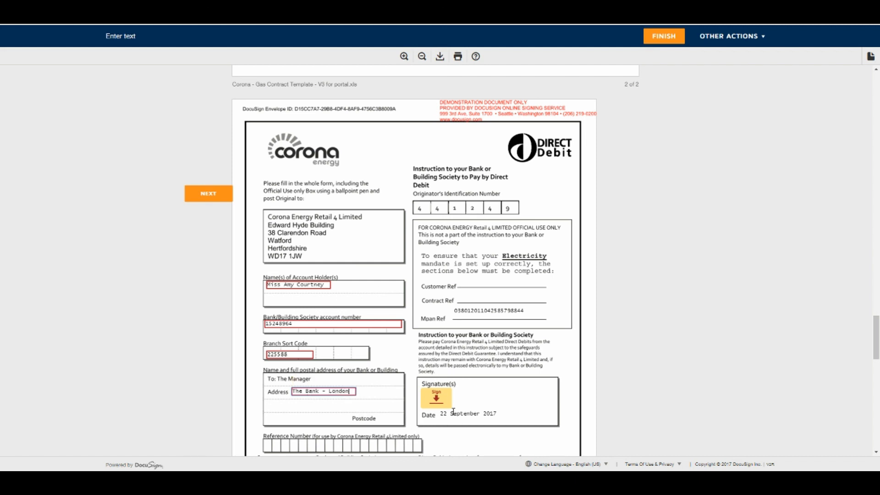
Sign the Direct Debit mandate, check it over, and finish the signing
{"action": "left_click", "coordinate": [437, 401]}
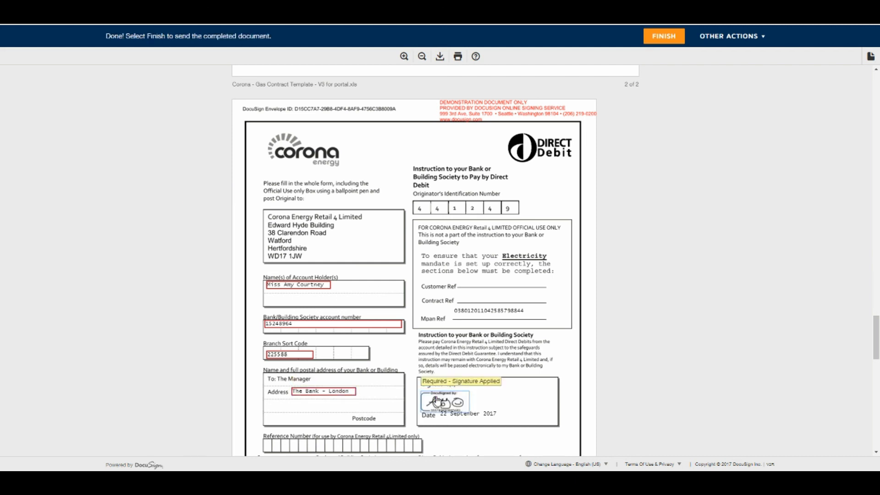
{"action": "scroll", "coordinate": [484, 387], "scroll_direction": "down", "scroll_amount": 10}
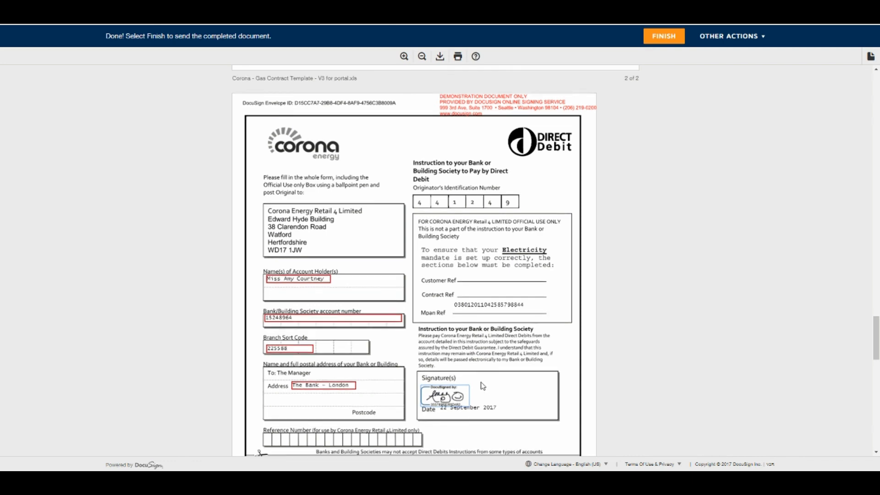
{"action": "scroll", "coordinate": [506, 374], "scroll_direction": "down", "scroll_amount": 1}
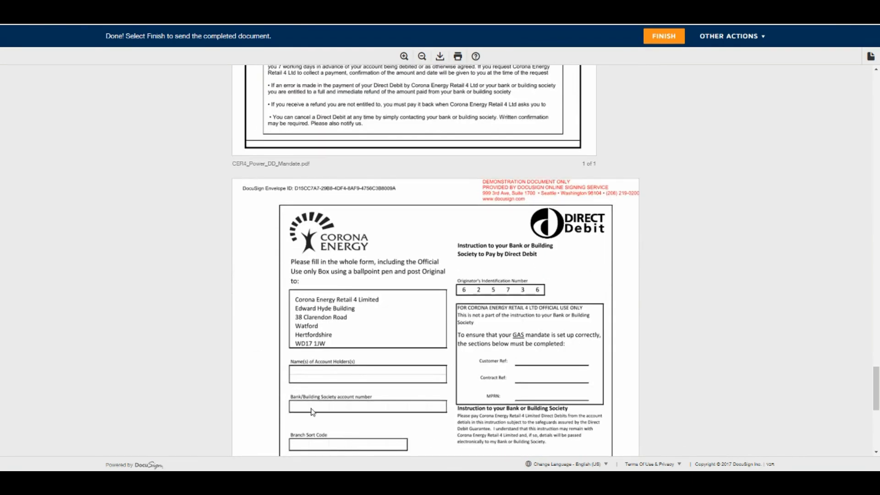
{"action": "scroll", "coordinate": [484, 351], "scroll_direction": "up", "scroll_amount": 5}
{"action": "scroll", "coordinate": [488, 344], "scroll_direction": "up", "scroll_amount": 20}
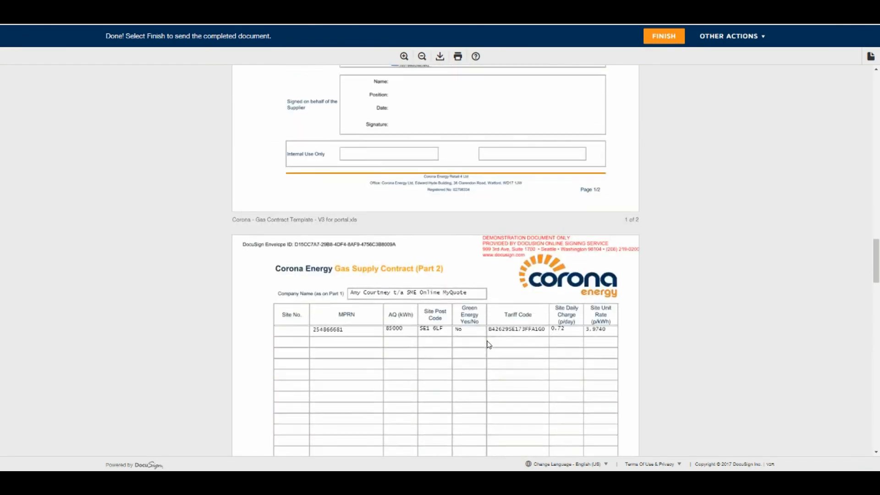
{"action": "left_click", "coordinate": [666, 39]}
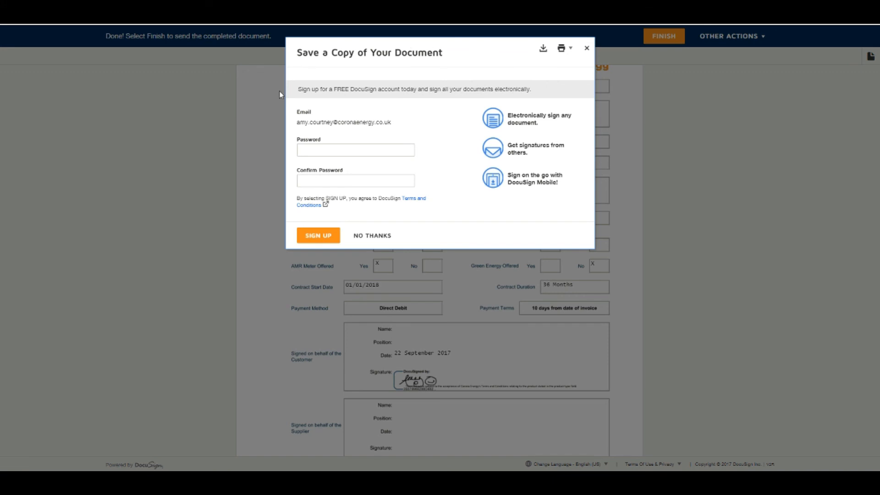
Decline the DocuSign account offer with NO THANKS to return to the Corona portal
{"action": "left_click", "coordinate": [380, 237]}
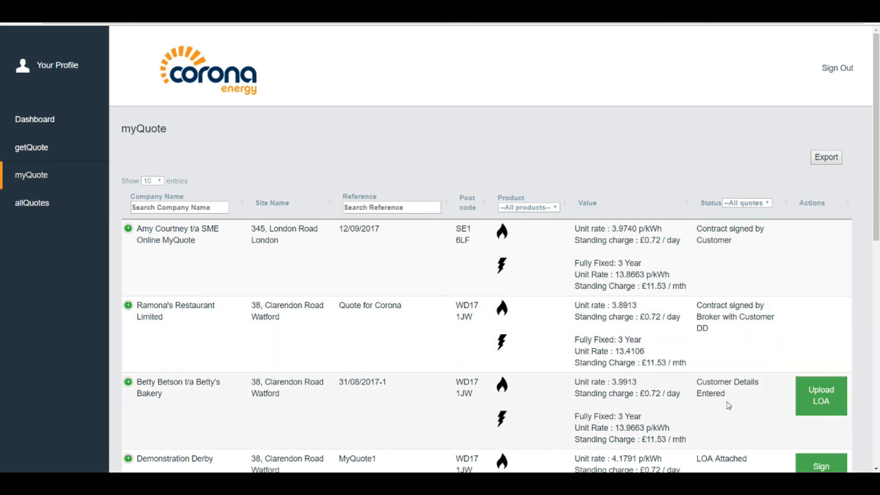
Confirm the 12/09/2017 quote reads 'Contract signed by Customer', then return to the Dashboard
{"action": "scroll", "coordinate": [729, 405], "scroll_direction": "down", "scroll_amount": 2}
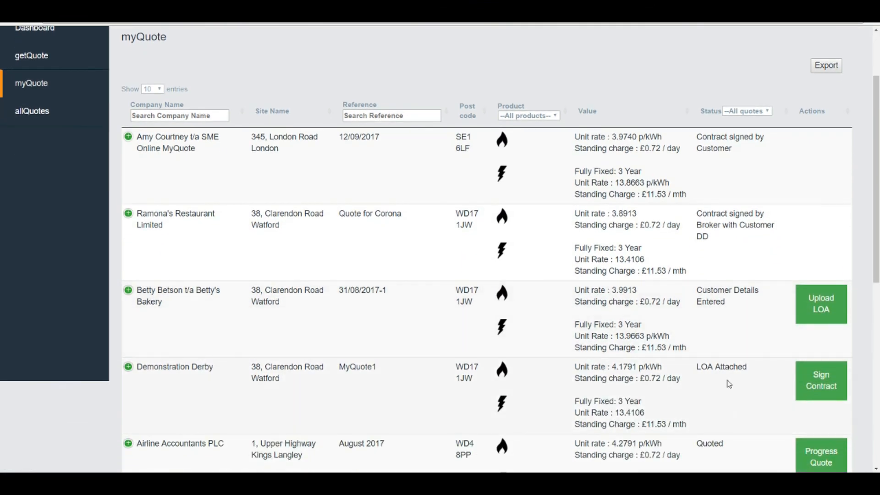
{"action": "scroll", "coordinate": [729, 389], "scroll_direction": "down", "scroll_amount": 2}
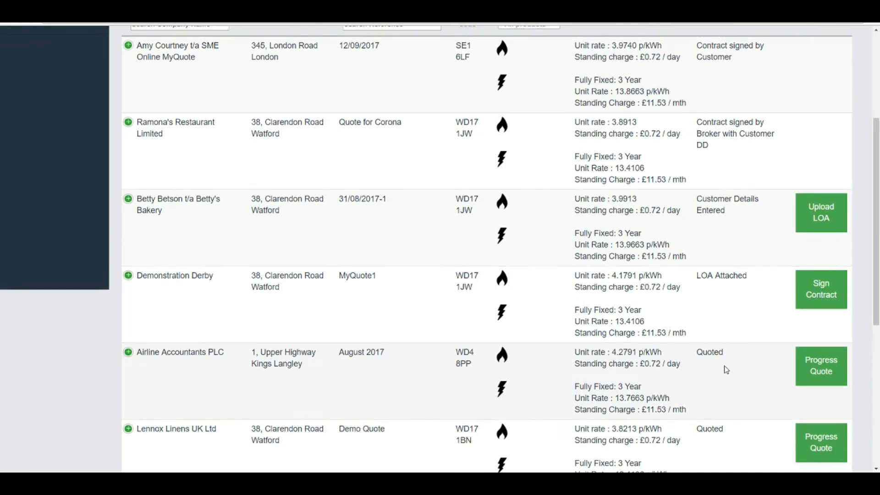
{"action": "scroll", "coordinate": [726, 368], "scroll_direction": "up", "scroll_amount": 4}
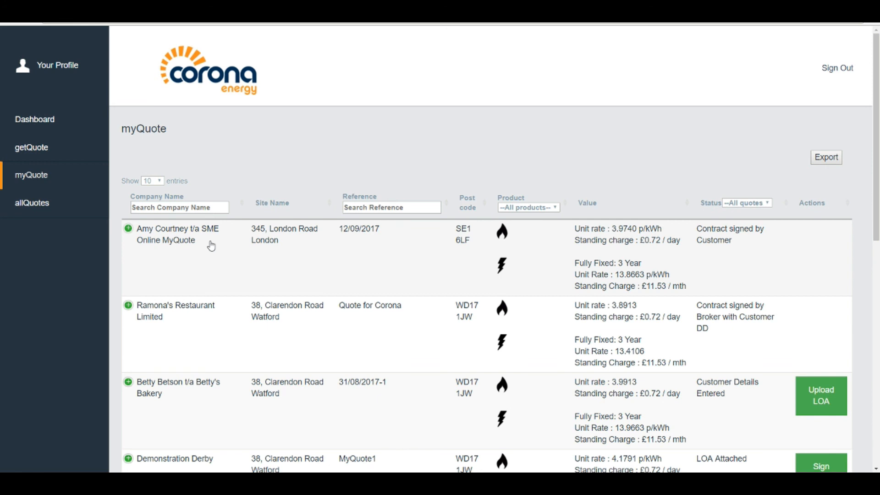
{"action": "left_click", "coordinate": [40, 122]}
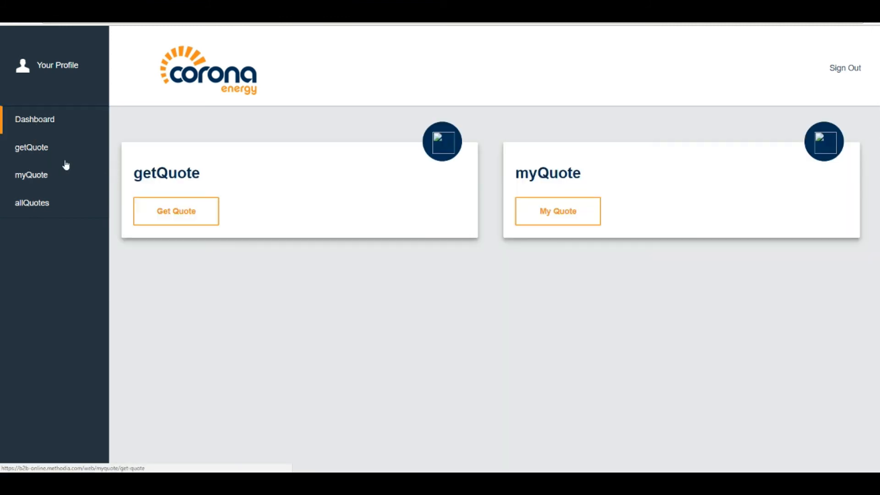